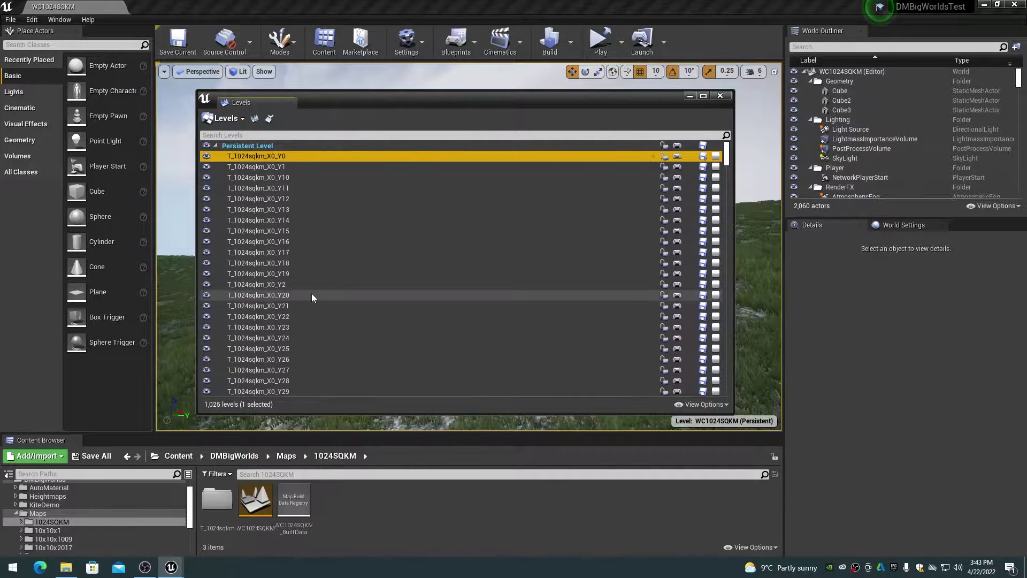
Step: Select the 32 X0 levels, up to T_1024sqkm_X0_Y9, in the Levels list
scroll(312, 296, "down", 5)
scroll(313, 297, "down", 3)
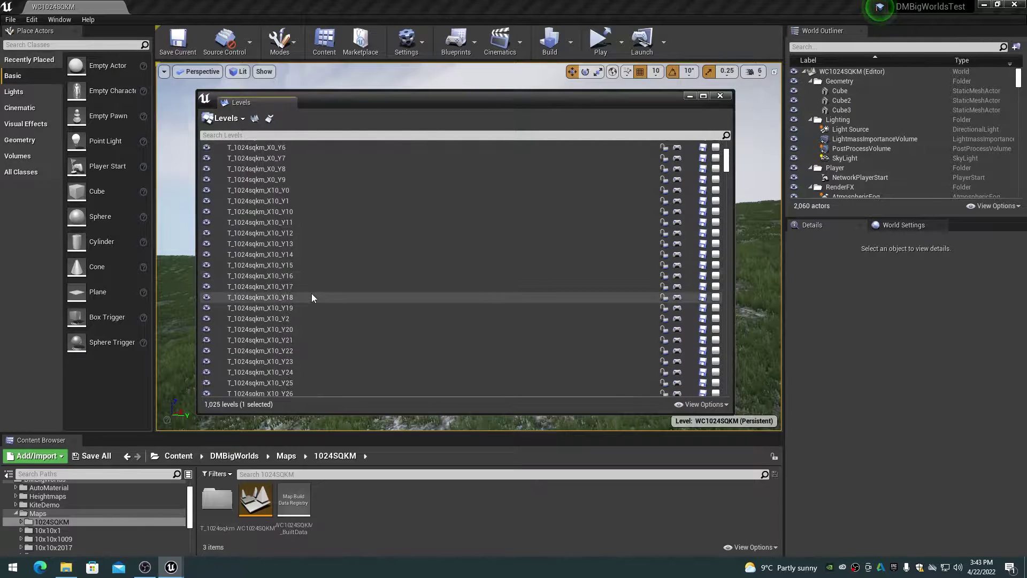
scroll(313, 297, "up", 1)
left_click(270, 196, "shift")
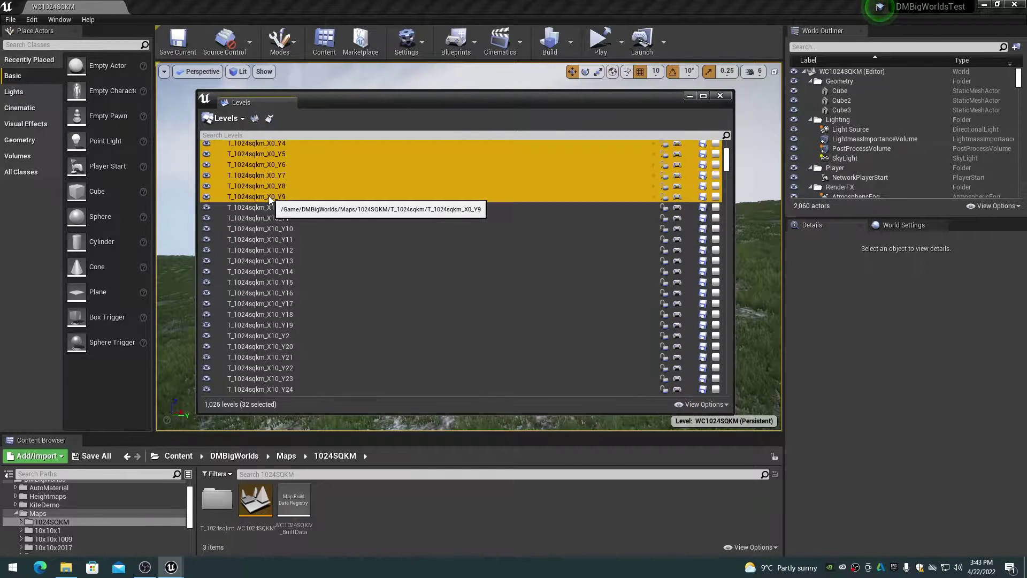
Step: Set Num LOD to 1 in Level Details for the selected X0 levels
left_click(255, 118)
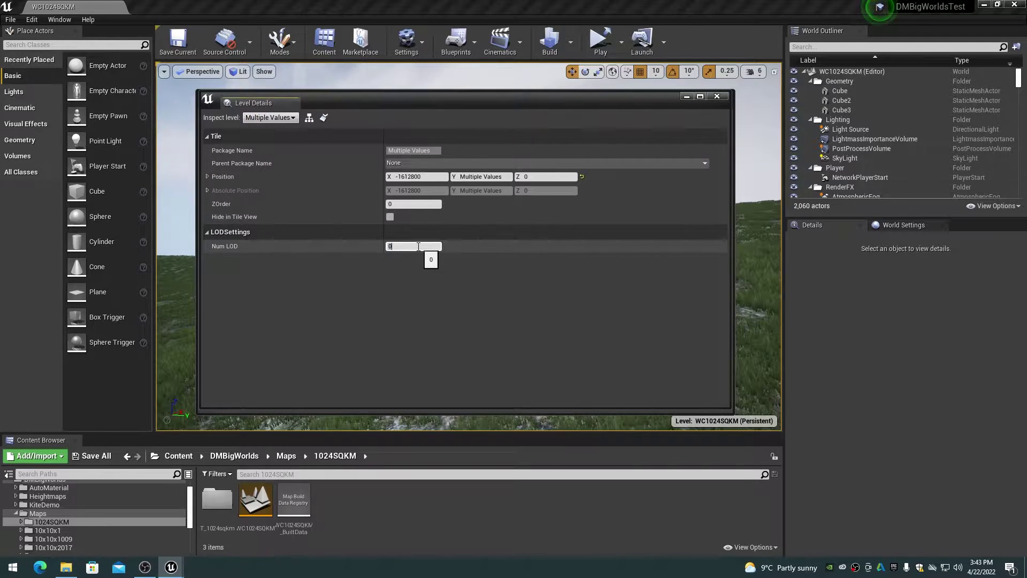
left_click(418, 246)
type("1")
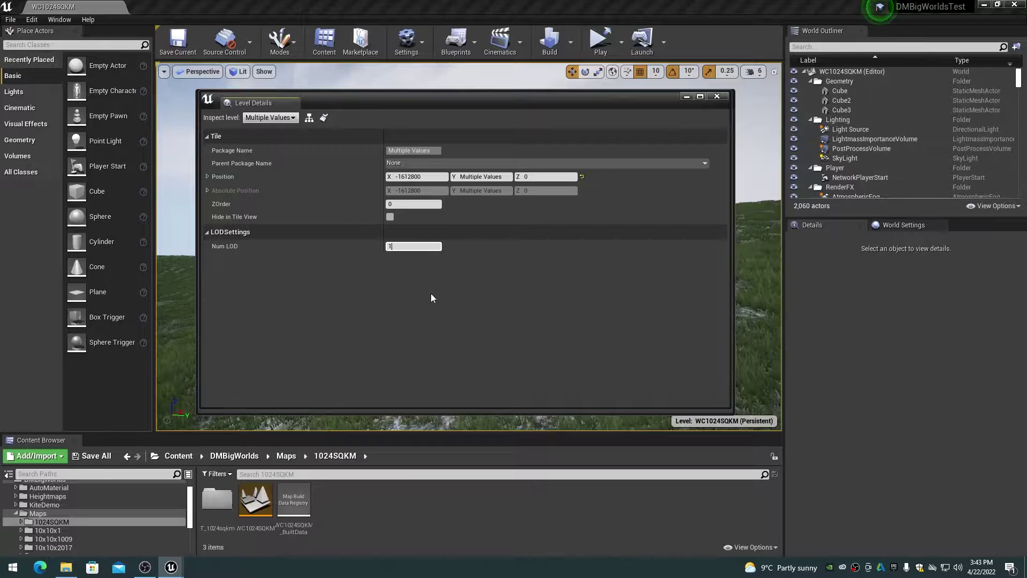
key("Return")
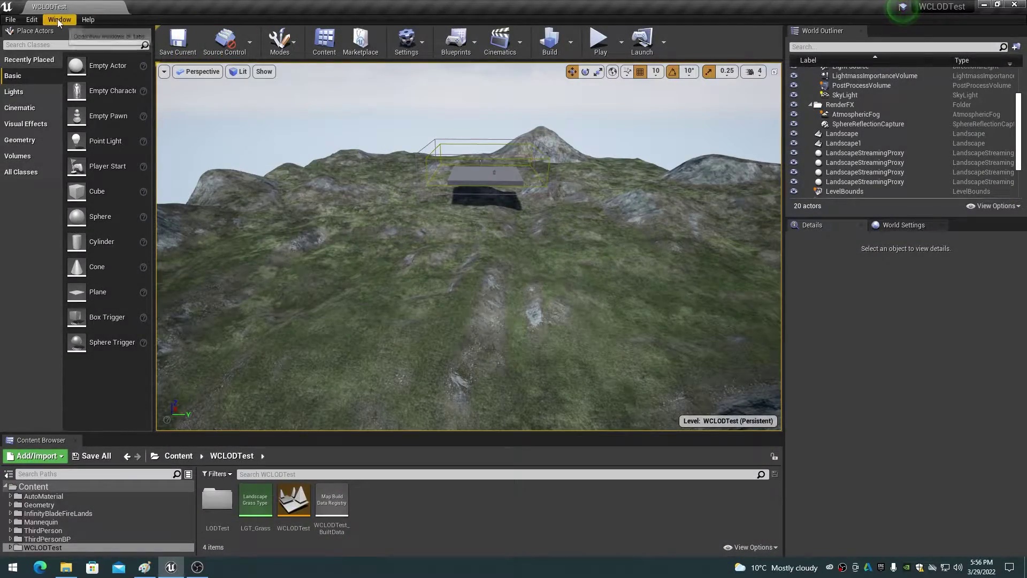
Step: Create a MyLayer world composition layer with a 500000 streaming distance
left_click(59, 20)
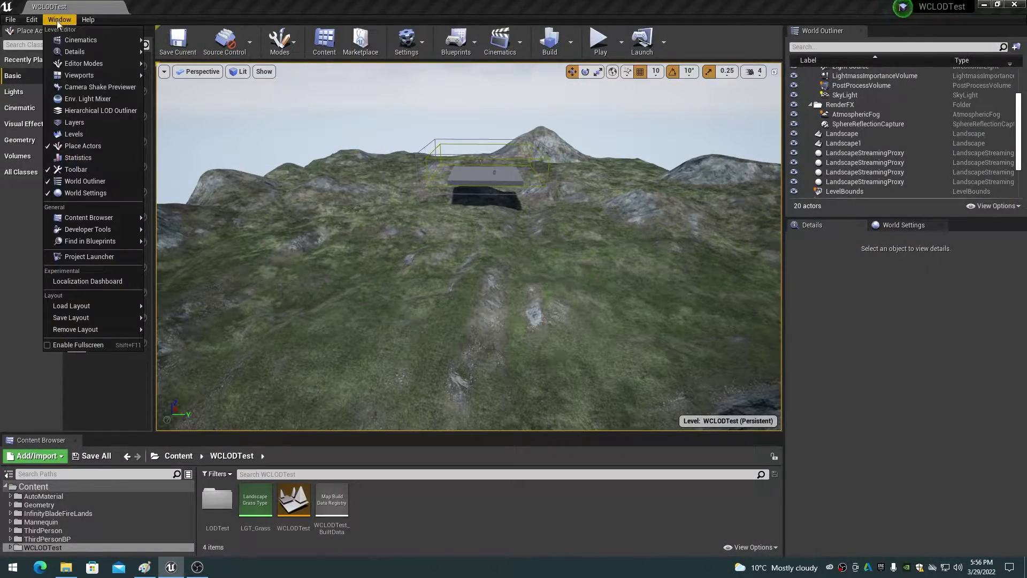
left_click(70, 135)
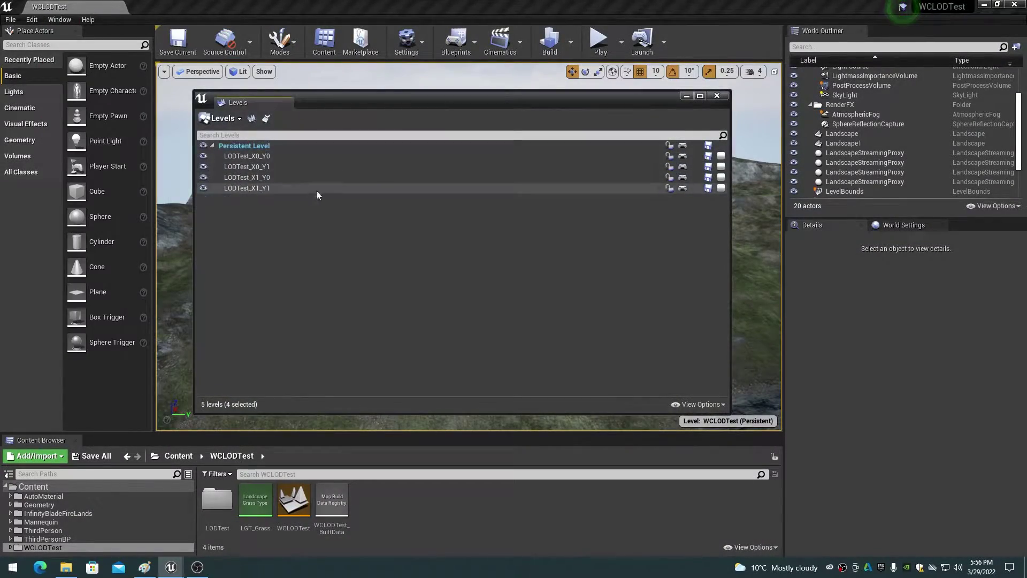
left_click(265, 118)
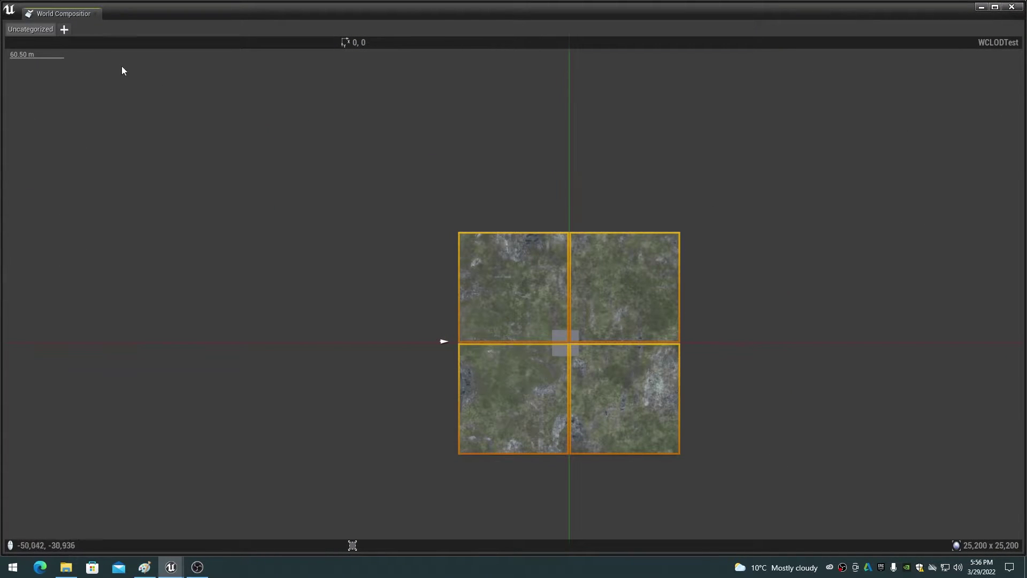
left_click(64, 30)
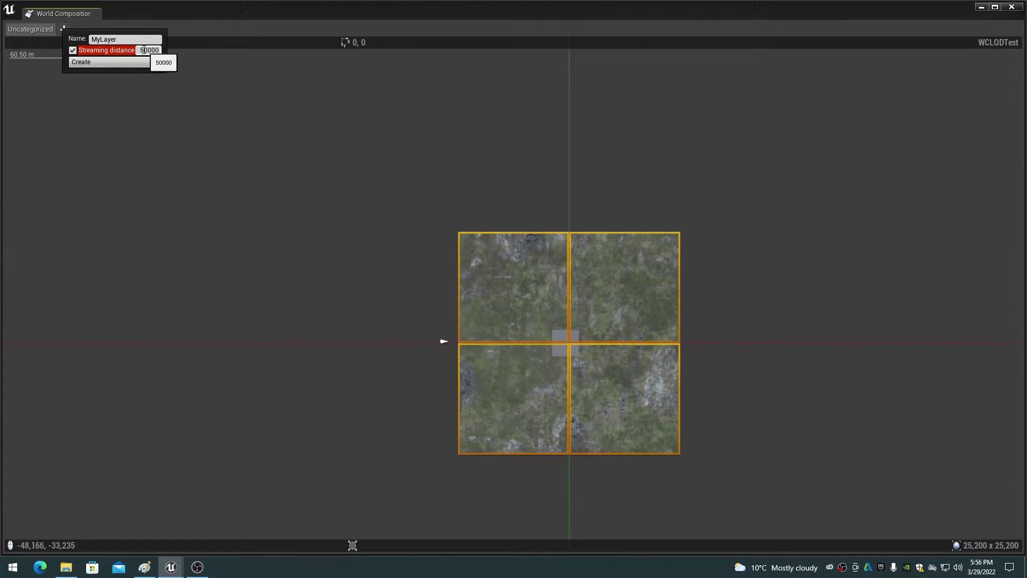
left_click(143, 51)
type("0")
left_click(107, 62)
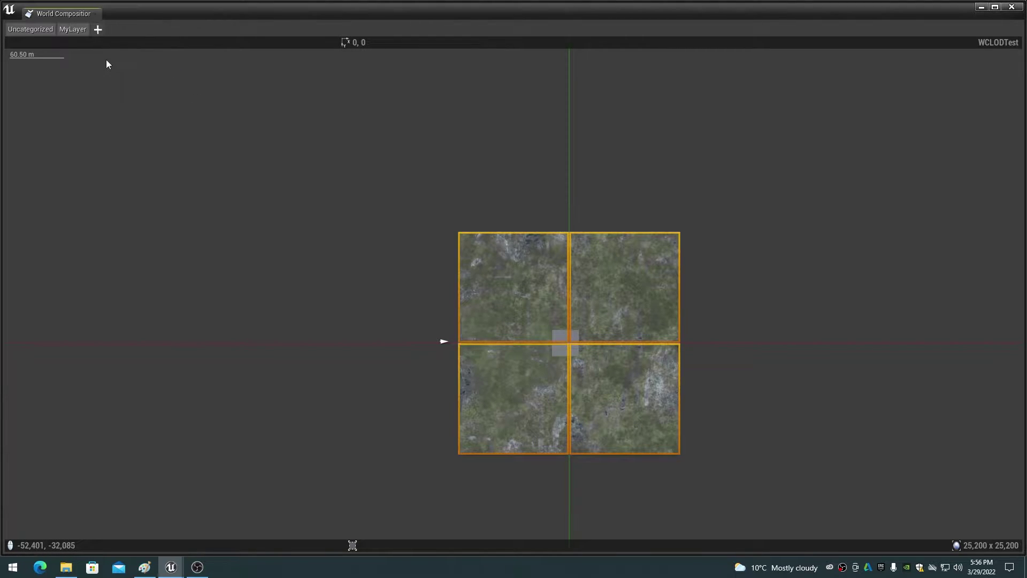
Step: Assign all four LODTest tiles from Uncategorized to MyLayer
left_click(72, 31)
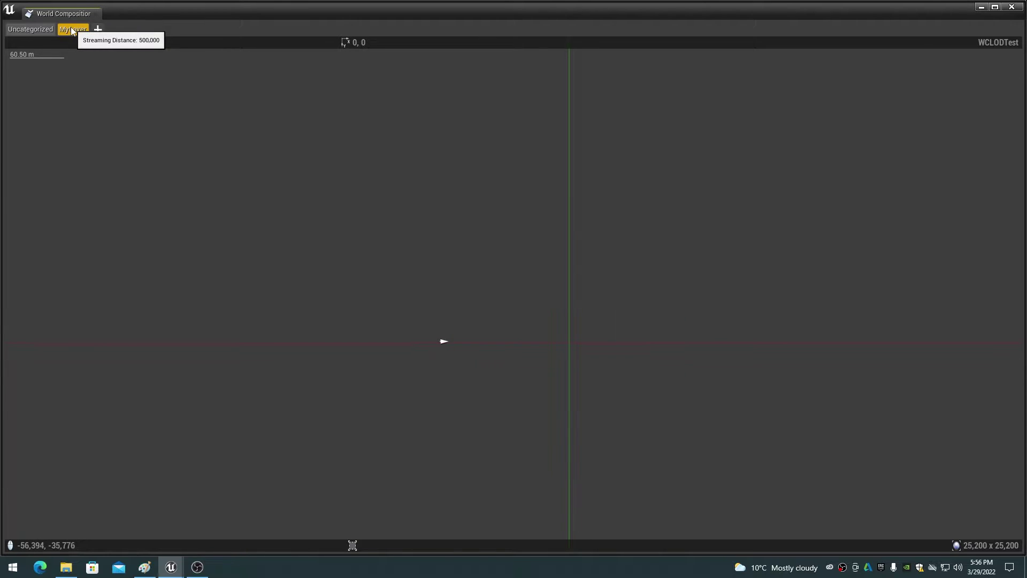
left_click(32, 30)
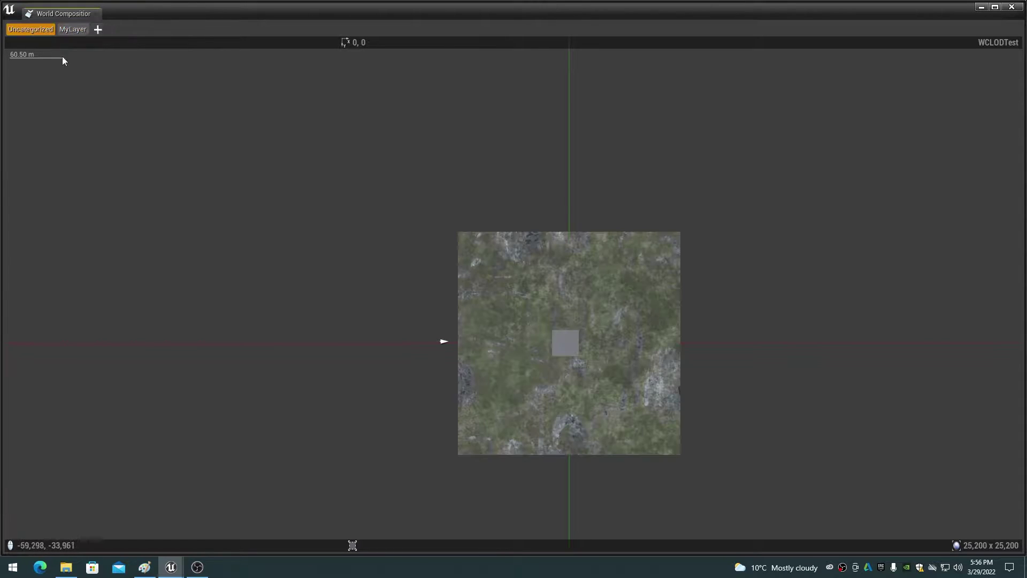
left_click(516, 277)
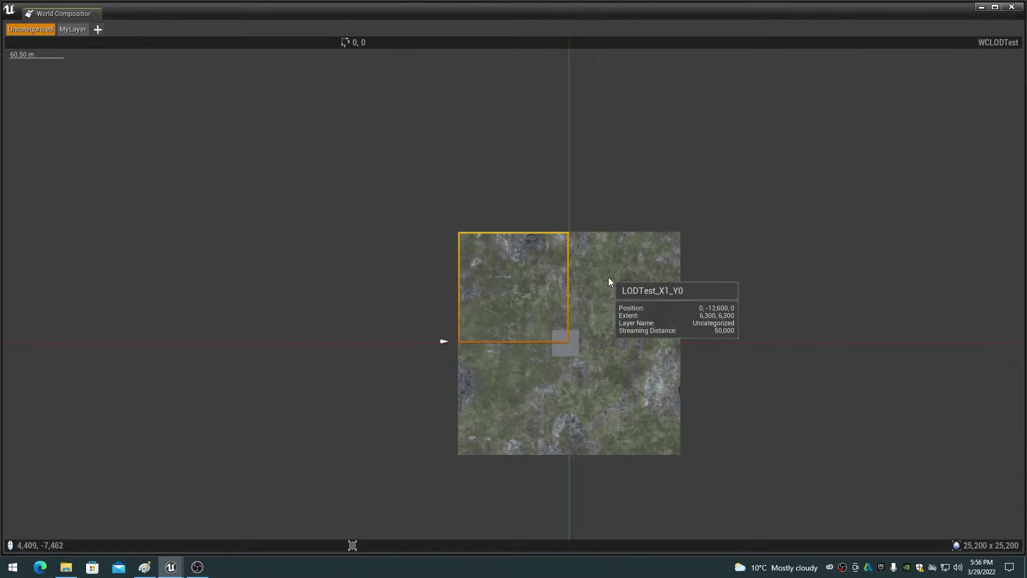
left_click(608, 279, "ctrl")
left_click(621, 385, "ctrl")
left_click(537, 389, "ctrl")
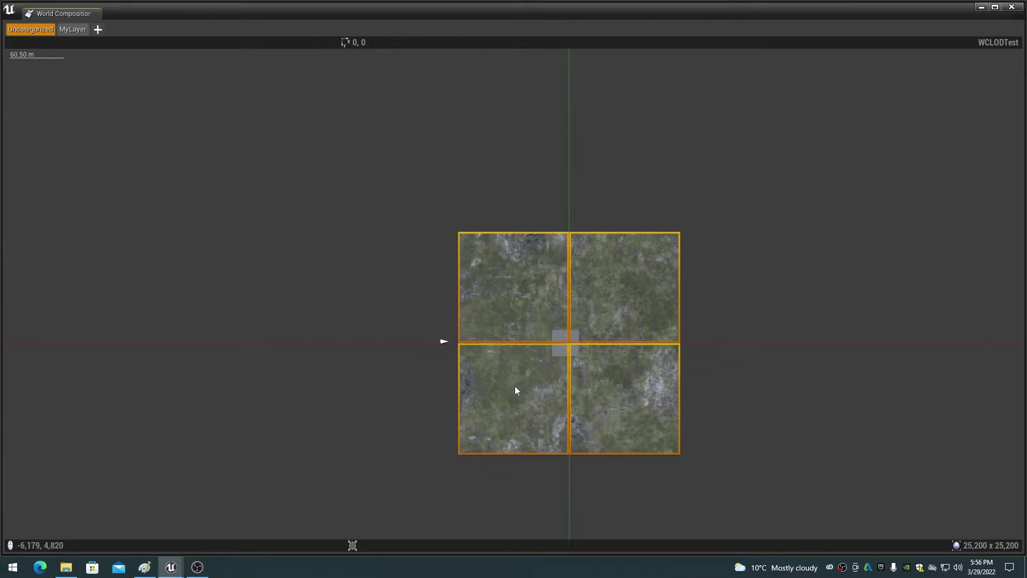
right_click(515, 386)
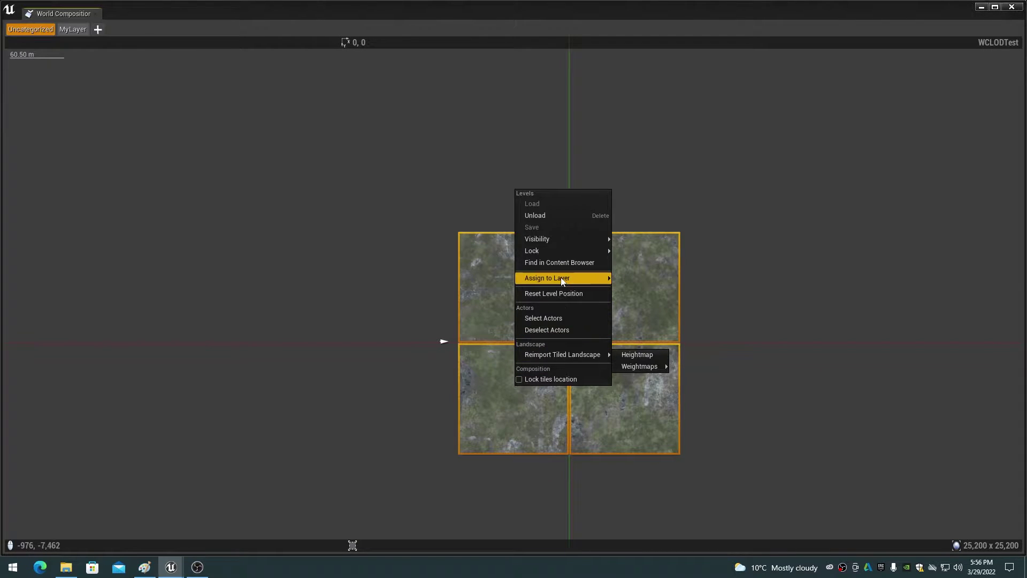
mouse_move(560, 277)
left_click(637, 290)
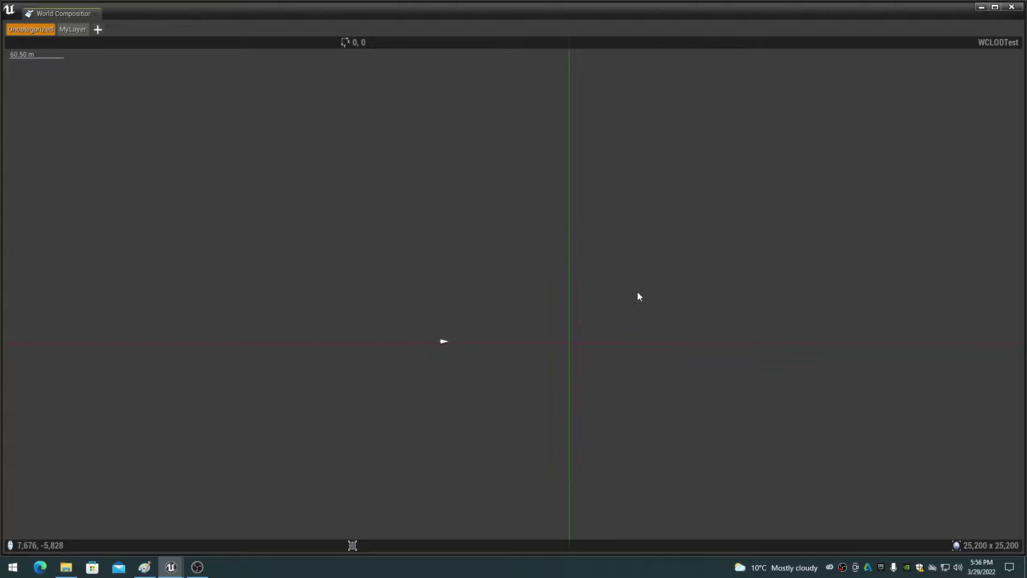
left_click(72, 29)
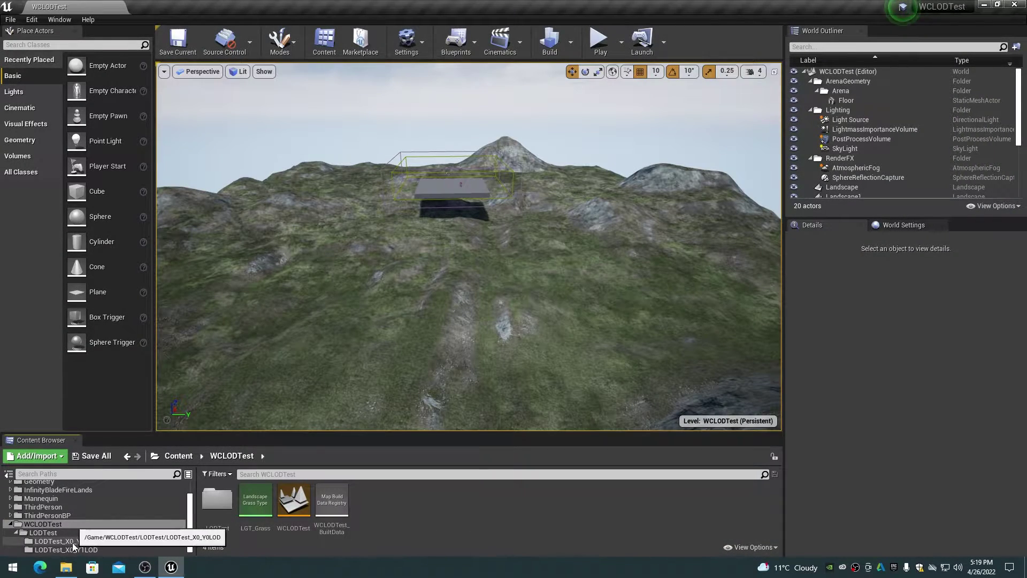
Step: Open each SM_LandscapeStreamingProxy mesh in LODTest_X0_Y0LOD in turn, ending on the 8-triangle one
left_click(81, 541)
double_click(524, 503)
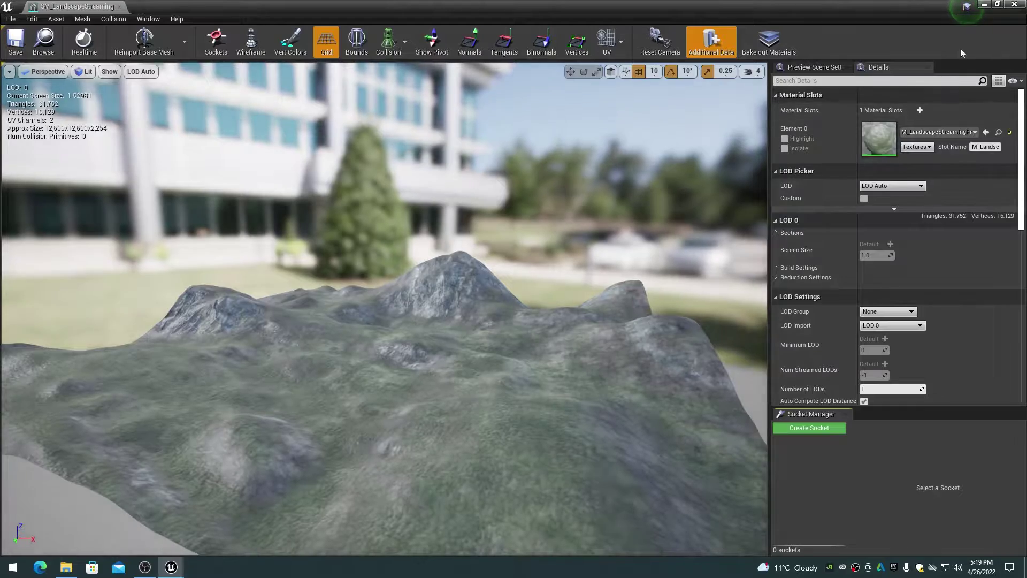
left_click(1015, 7)
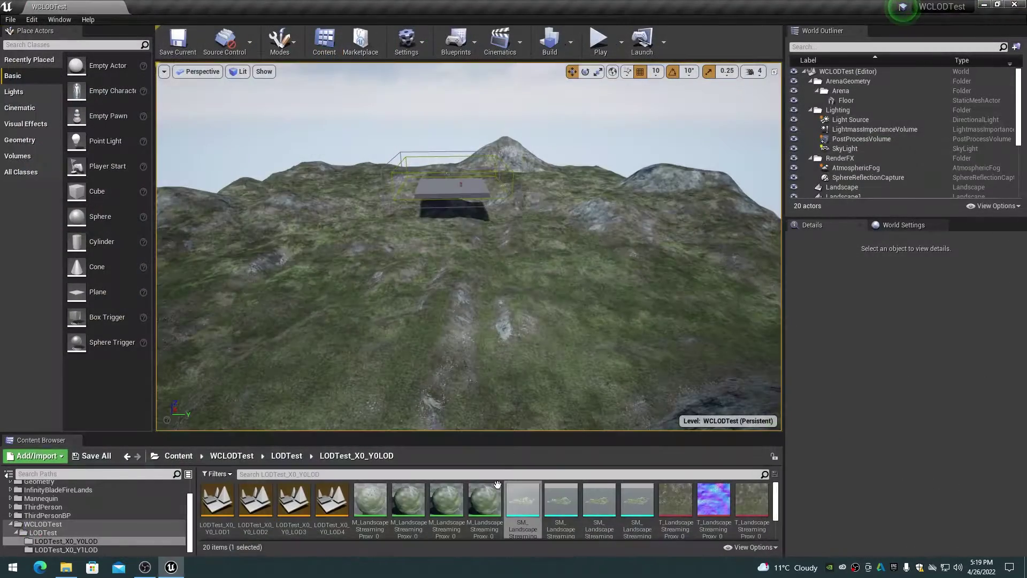
double_click(562, 506)
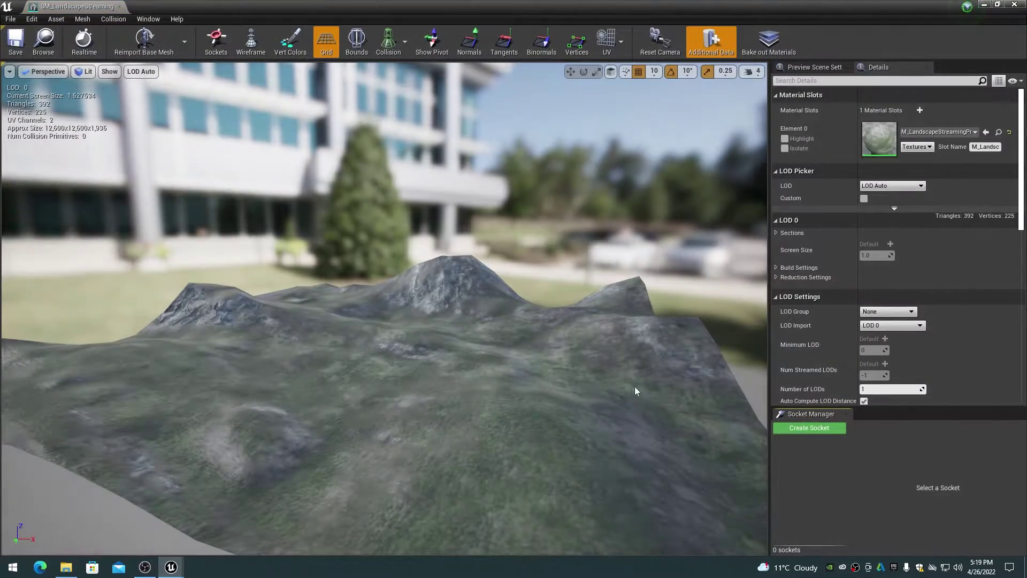
left_click(1015, 6)
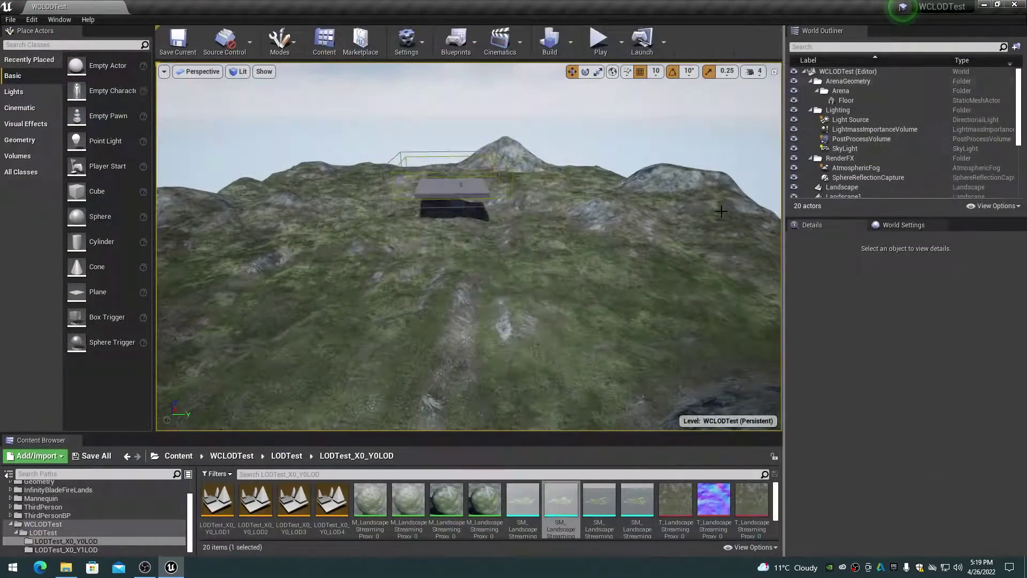
left_click(604, 501)
double_click(605, 501)
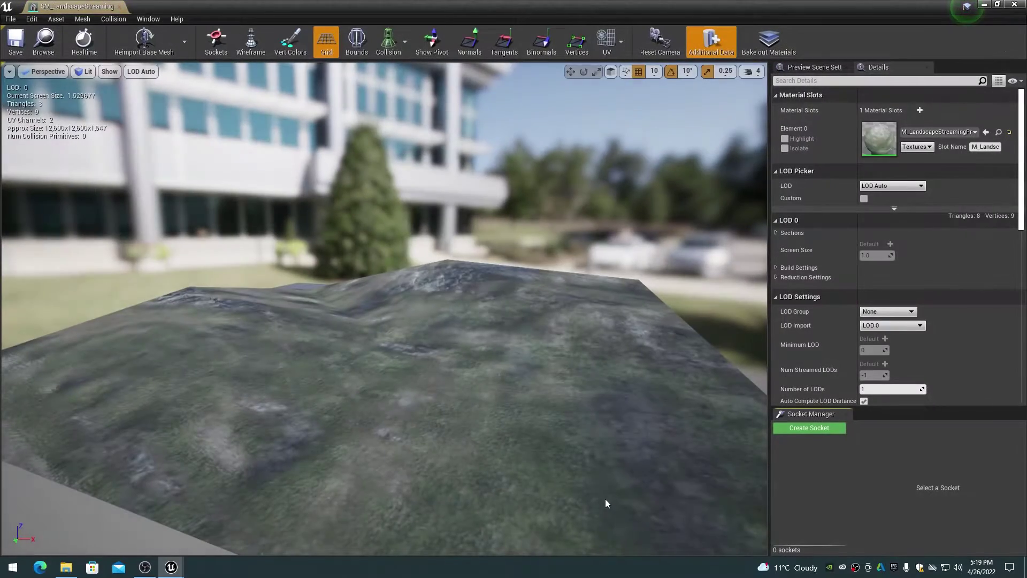
left_click(1015, 6)
left_click(633, 504)
double_click(633, 504)
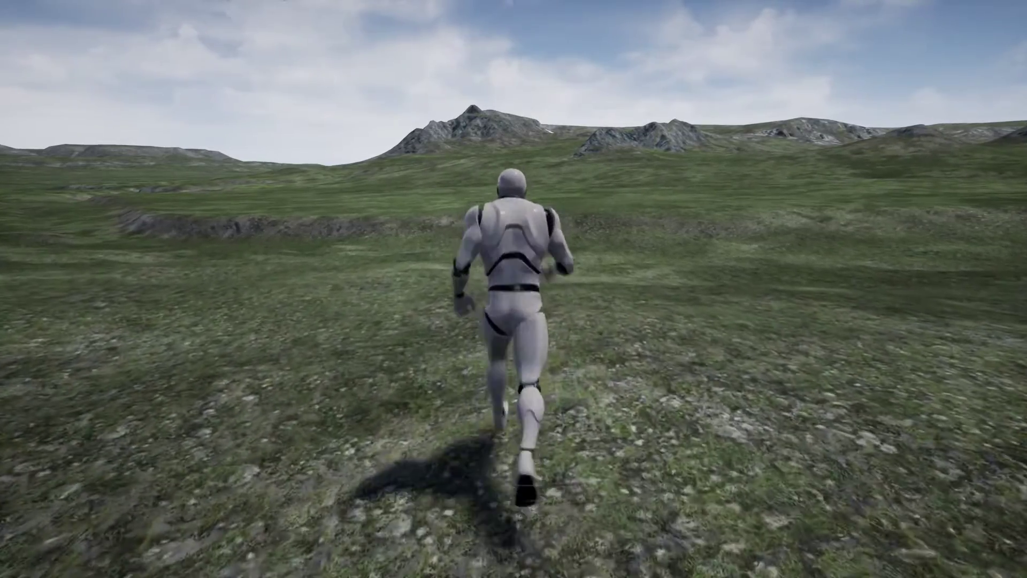
Step: Run the mannequin back and forth across the landscape during play
key("s")
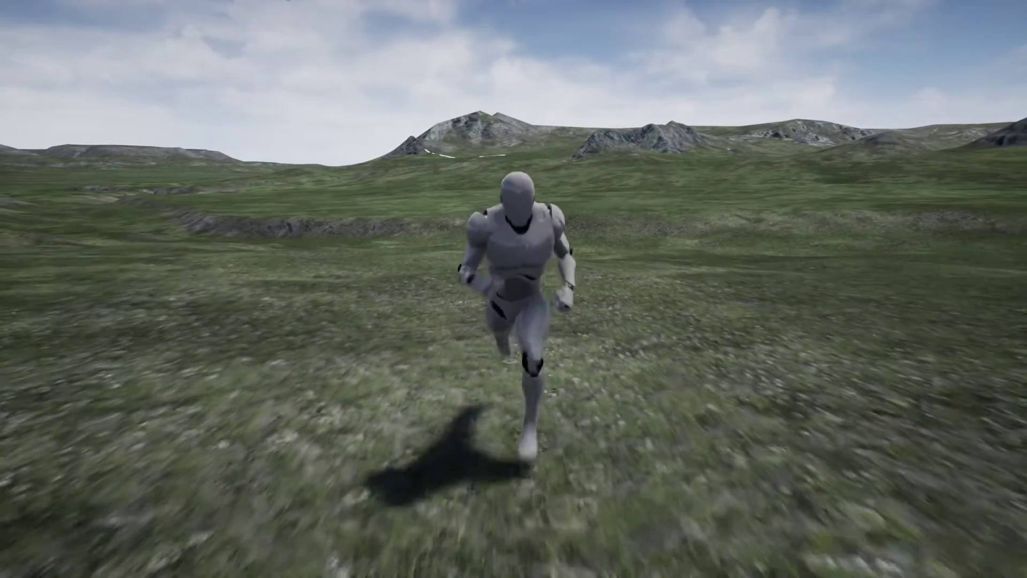
key("w")
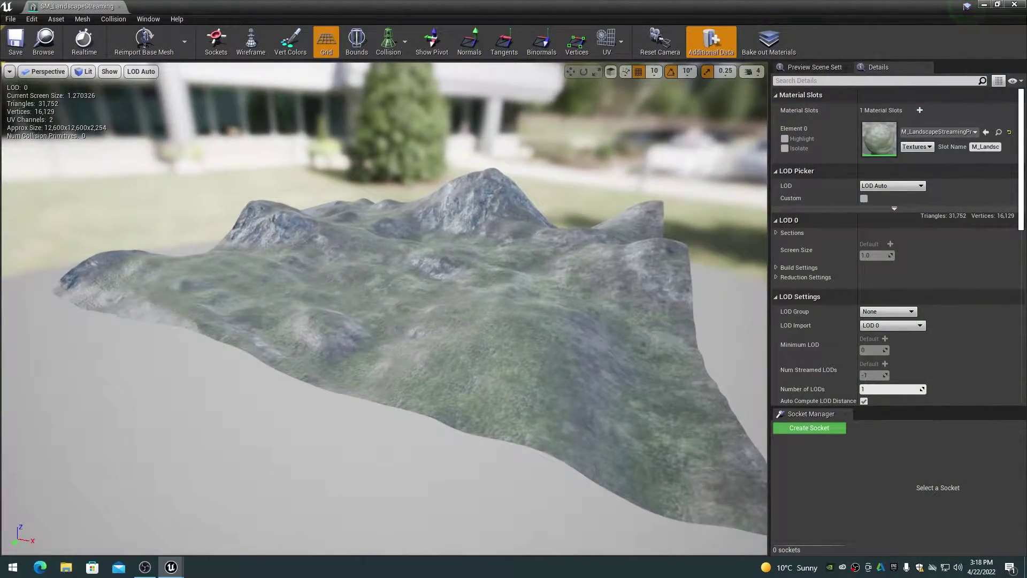
Step: Orbit the Static Mesh Editor viewport to inspect the landscape proxy mesh
mouse_move(412, 286)
left_mouse_down()
mouse_move(364, 285)
mouse_move(412, 286)
mouse_move(436, 260)
mouse_move(425, 296)
mouse_move(420, 288)
left_mouse_up()
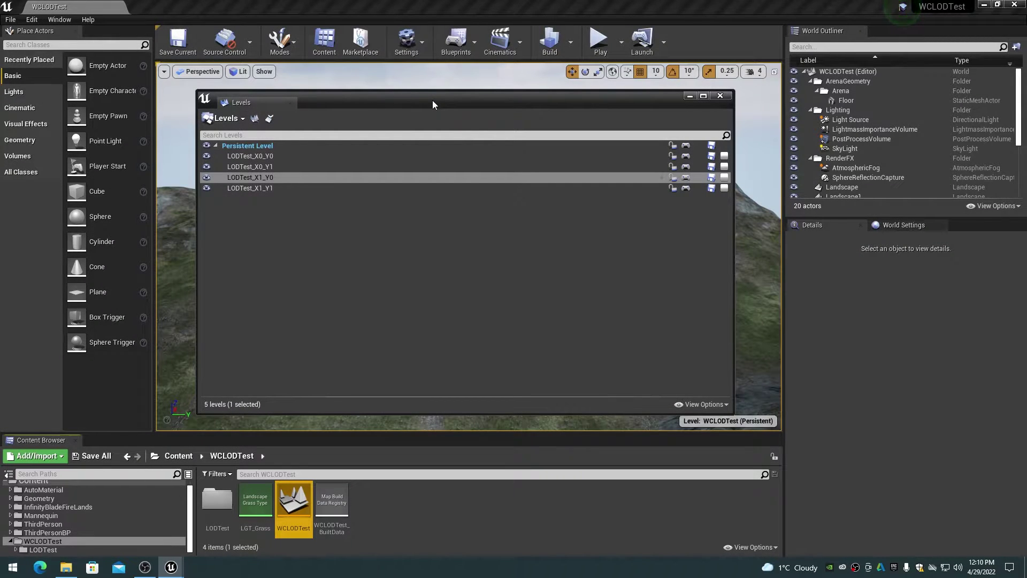
Step: Give LODTest_X1_Y0 and LODTest_X0_Y0 an LOD1 at relative distance 500000, enabling landscape export LOD 3
left_click(269, 119)
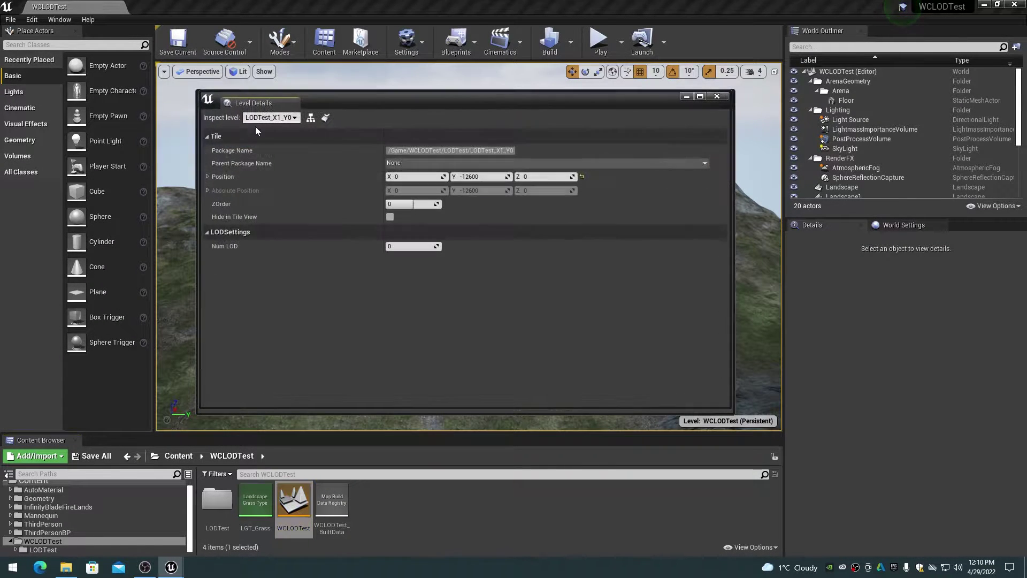
left_click(400, 246)
type("1")
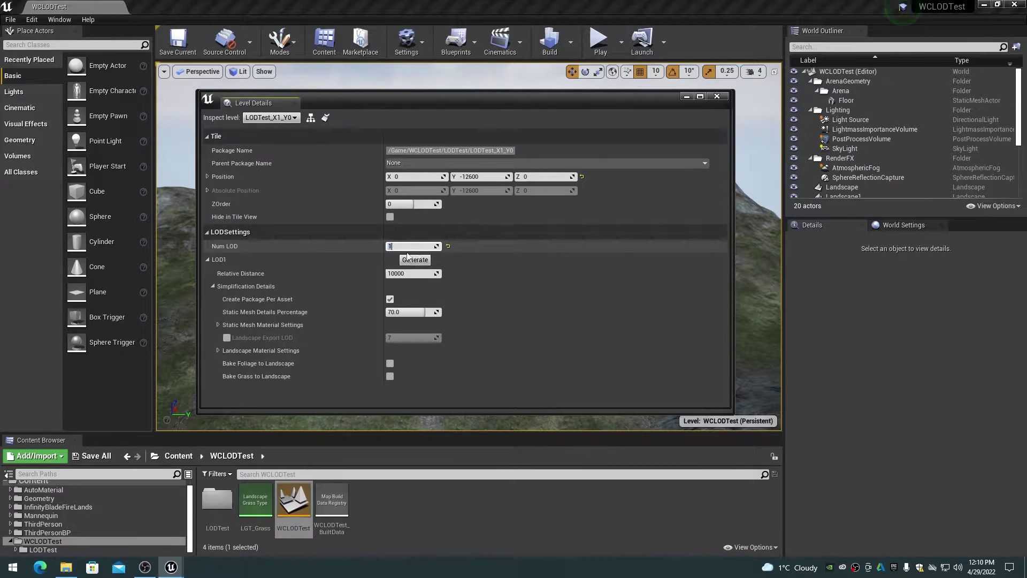
left_click(408, 274)
type("500000")
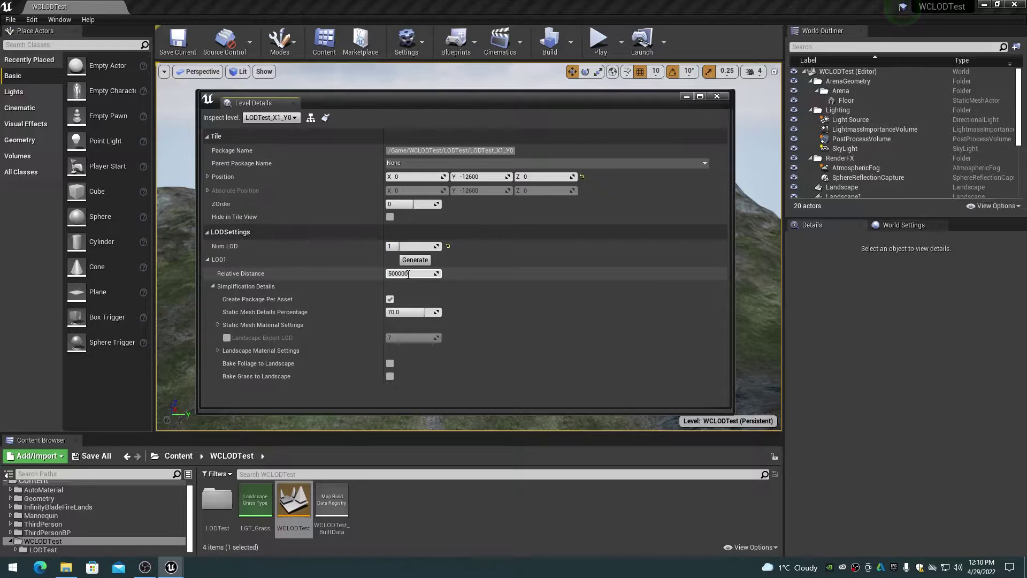
left_click(226, 338)
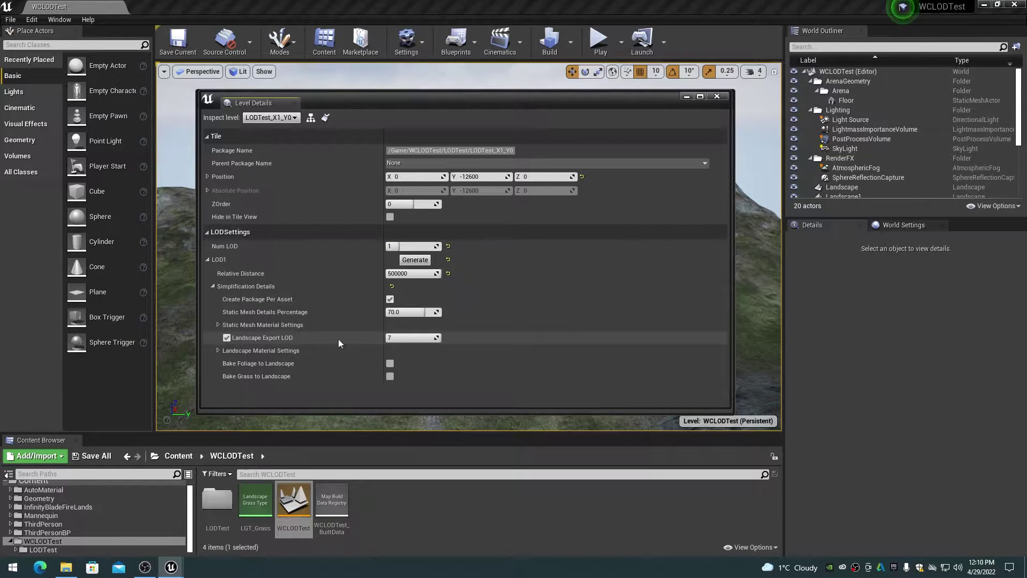
left_click(404, 339)
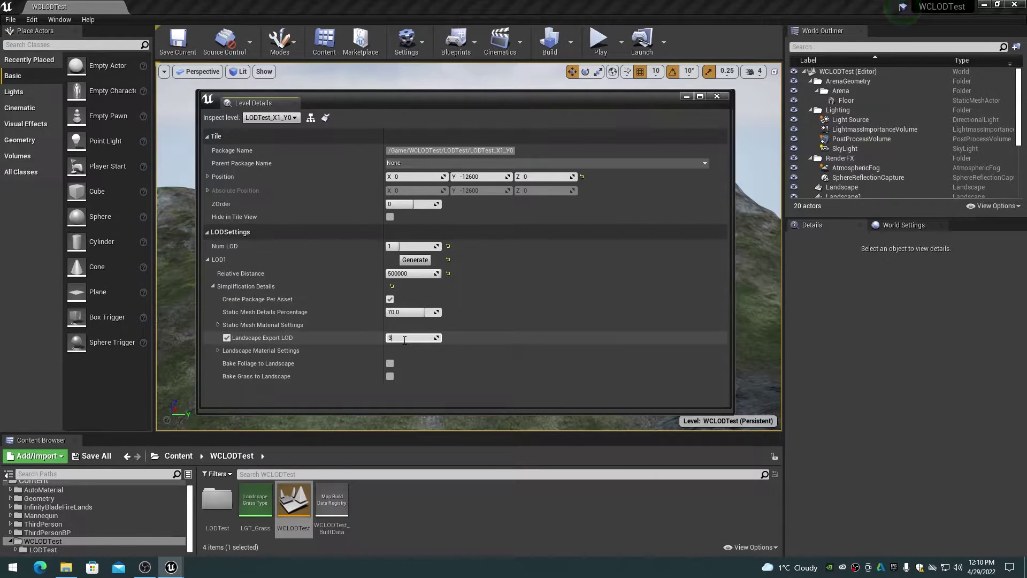
key("Return")
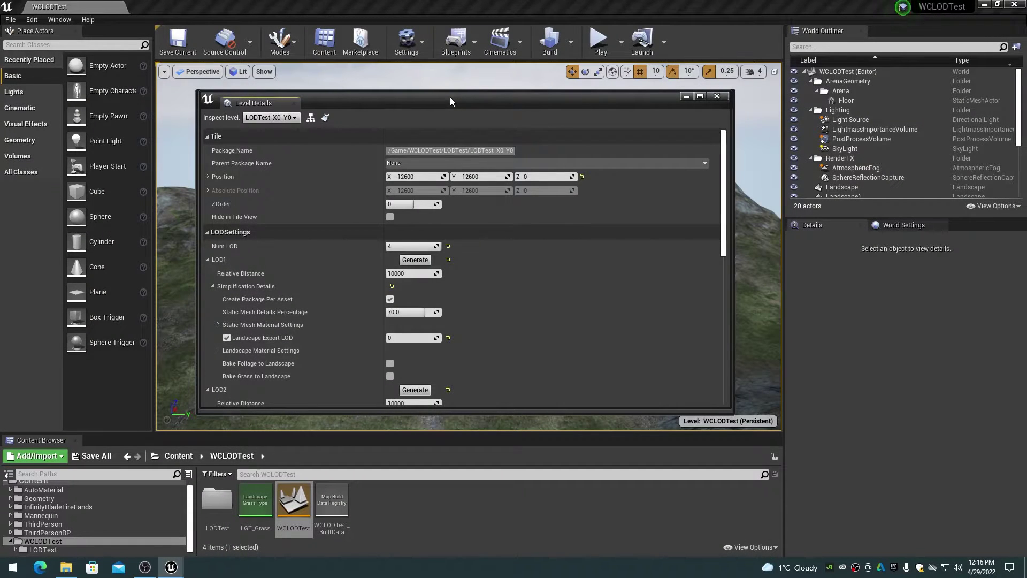
left_click(414, 274)
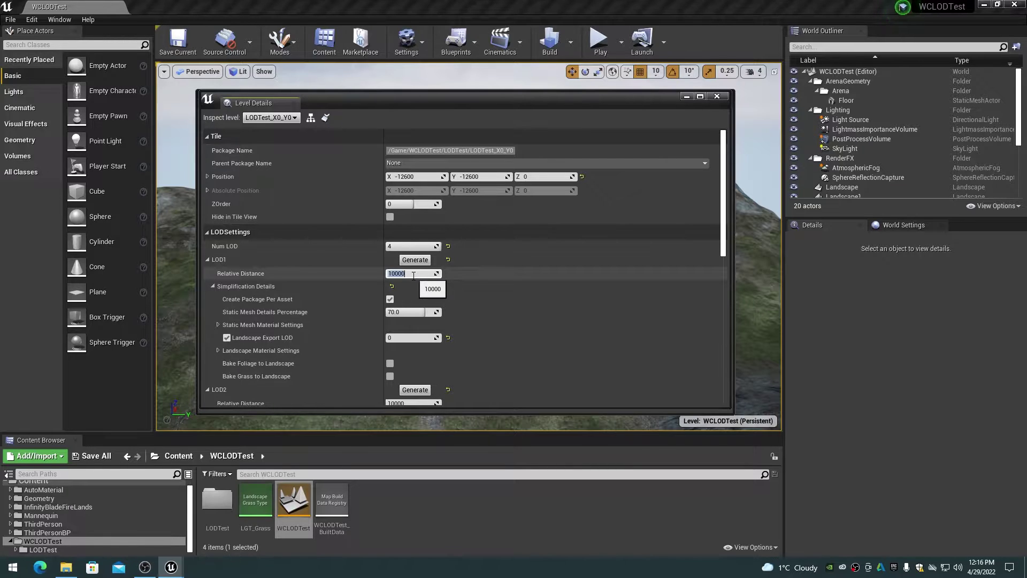
type("5")
key("Return")
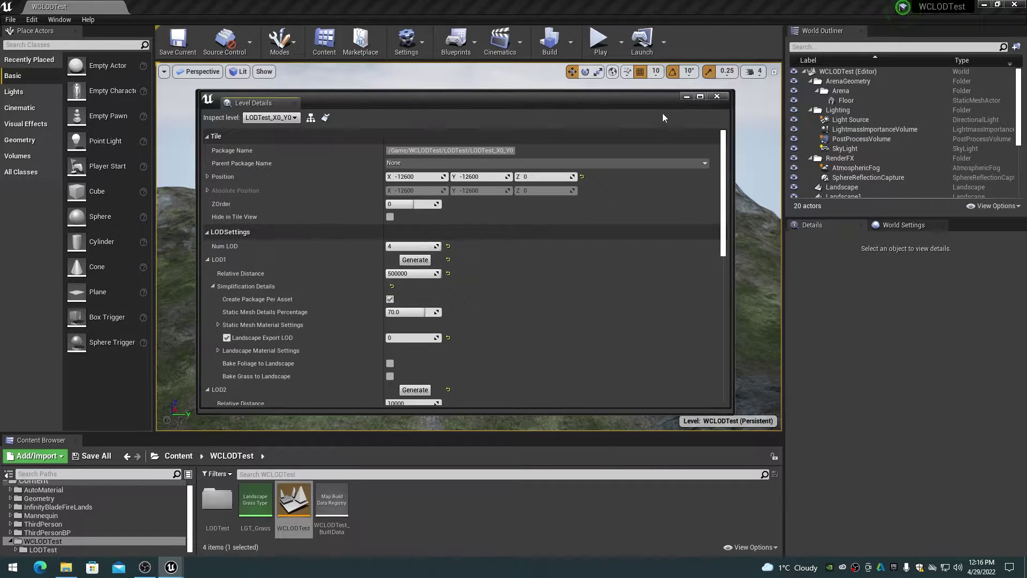
Step: Save the modified LODTest_X0_Y0 and LODTest_X1_Y0 levels via Save Selected
left_click(718, 97)
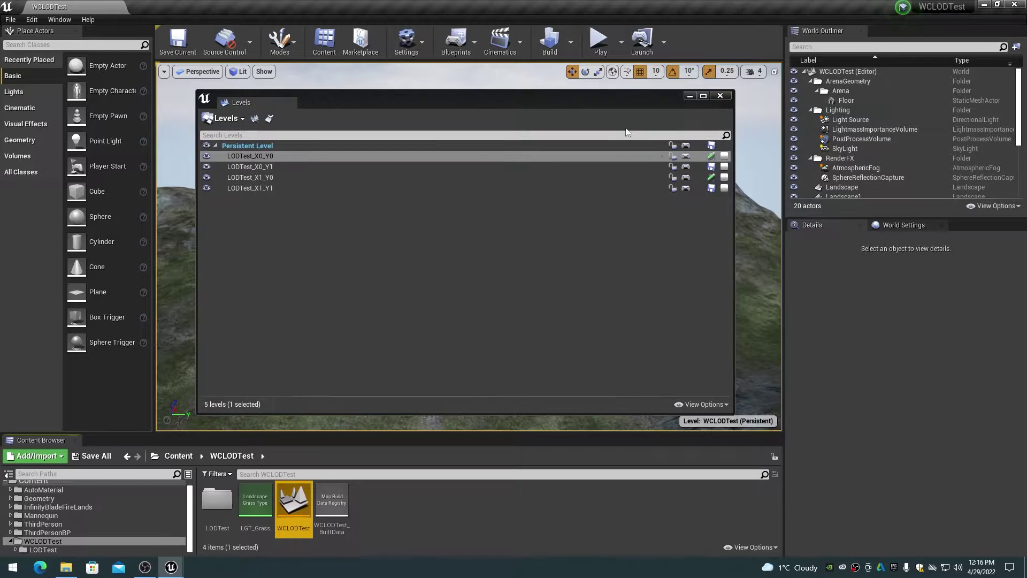
left_click(722, 97)
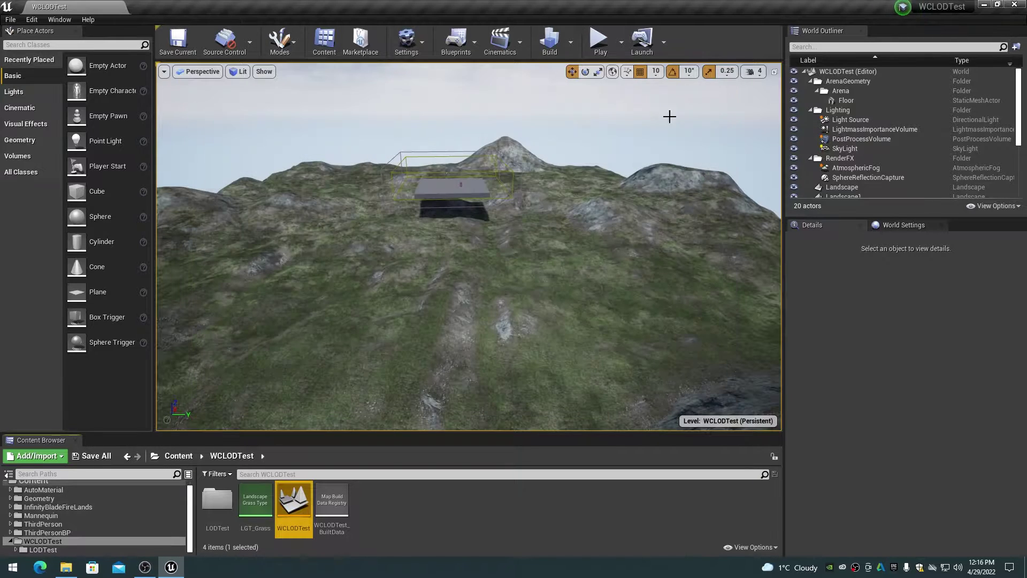
left_click(92, 456)
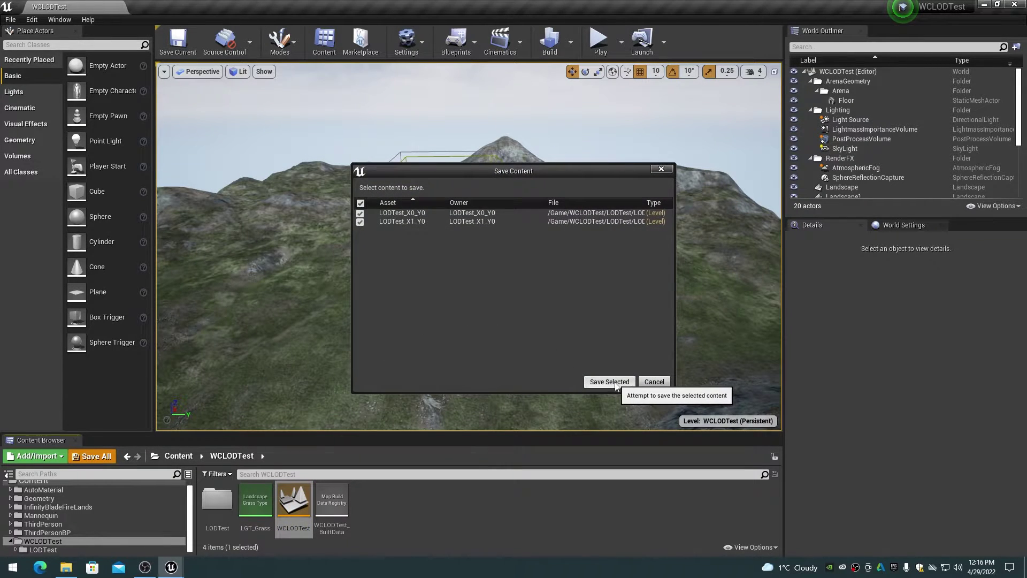
left_click(614, 382)
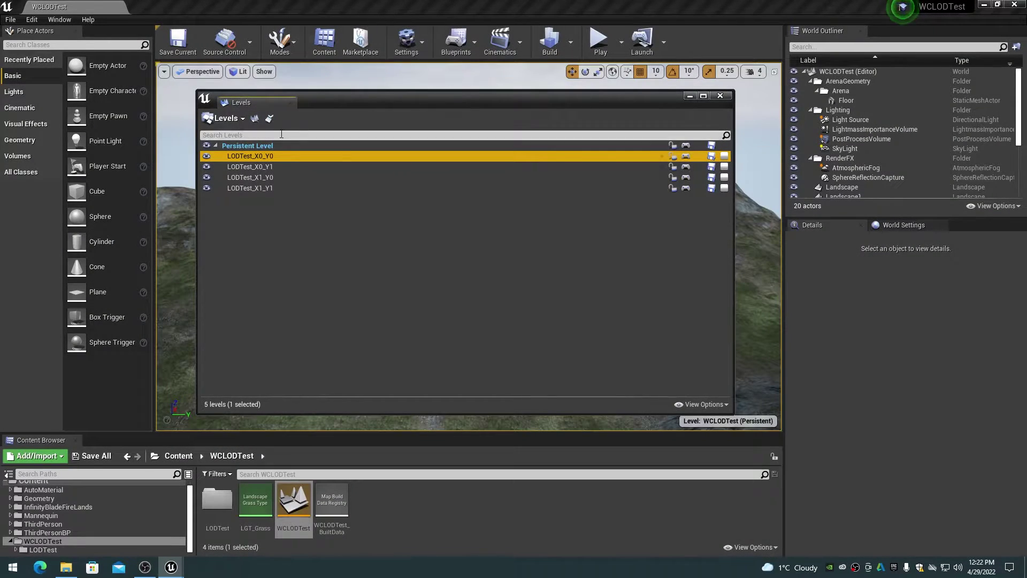
Step: Change LODTest_X0_Y0's LOD1 relative distance to 100000
left_click(254, 118)
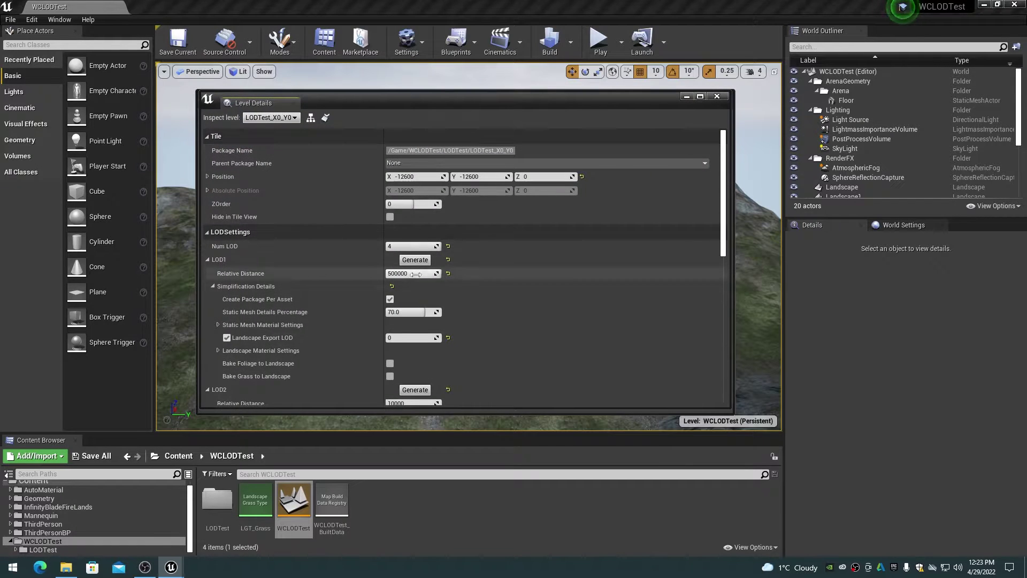
left_click(418, 273)
type("100000")
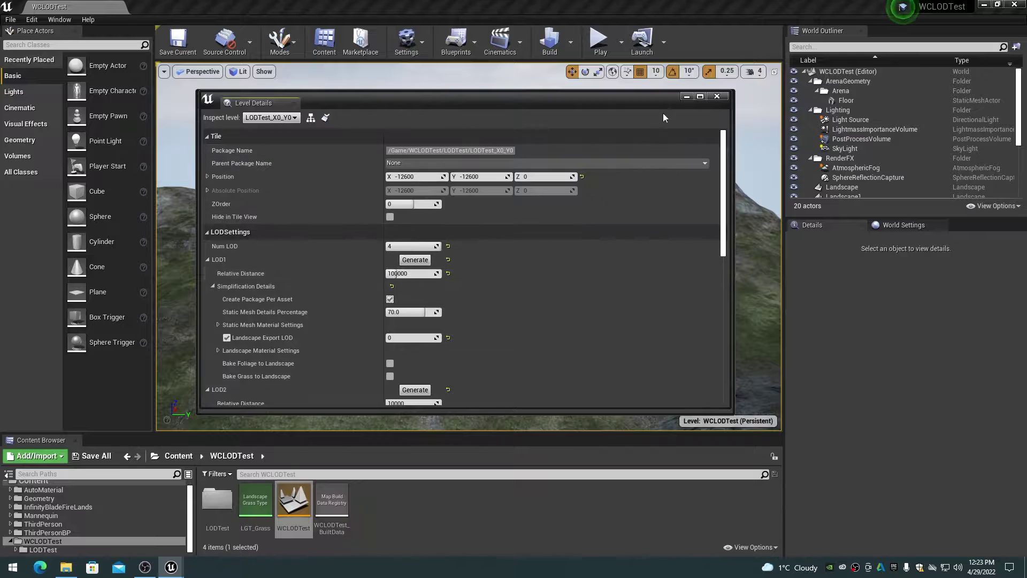
left_click(717, 96)
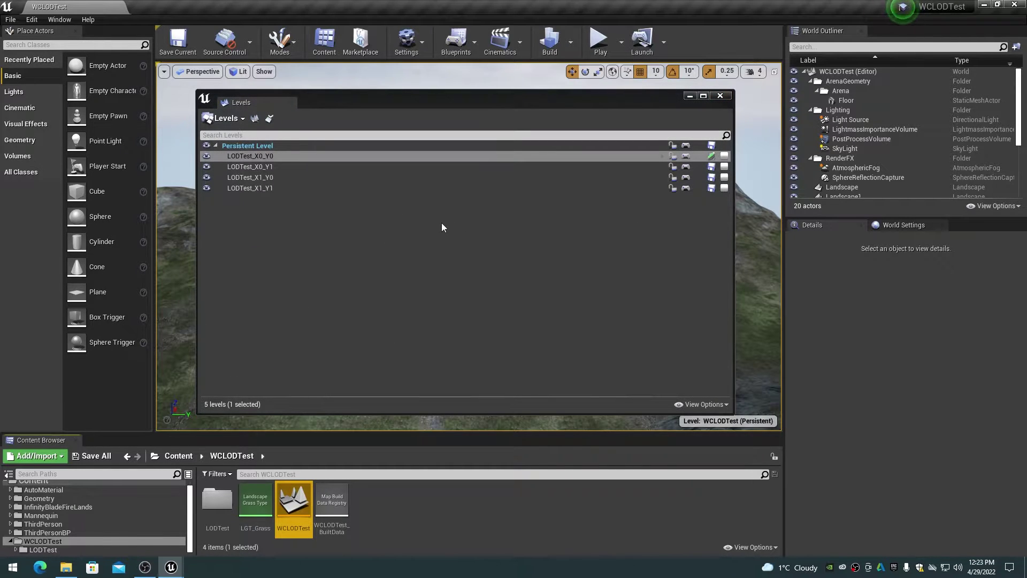
left_click(721, 96)
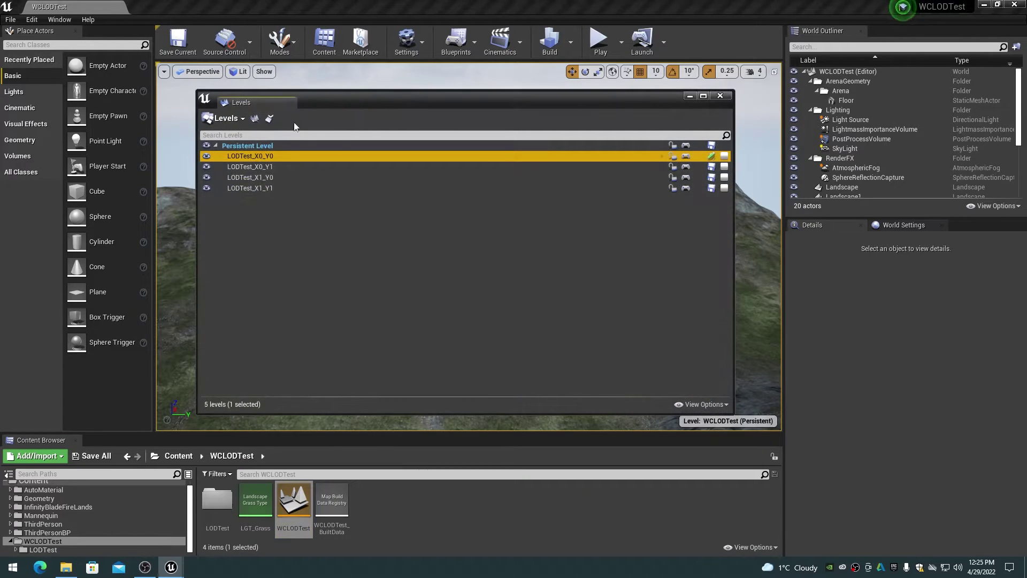
Step: Set landscape export LOD to 1 and generate the LOD1 proxy for LODTest_X0_Y0
left_click(269, 118)
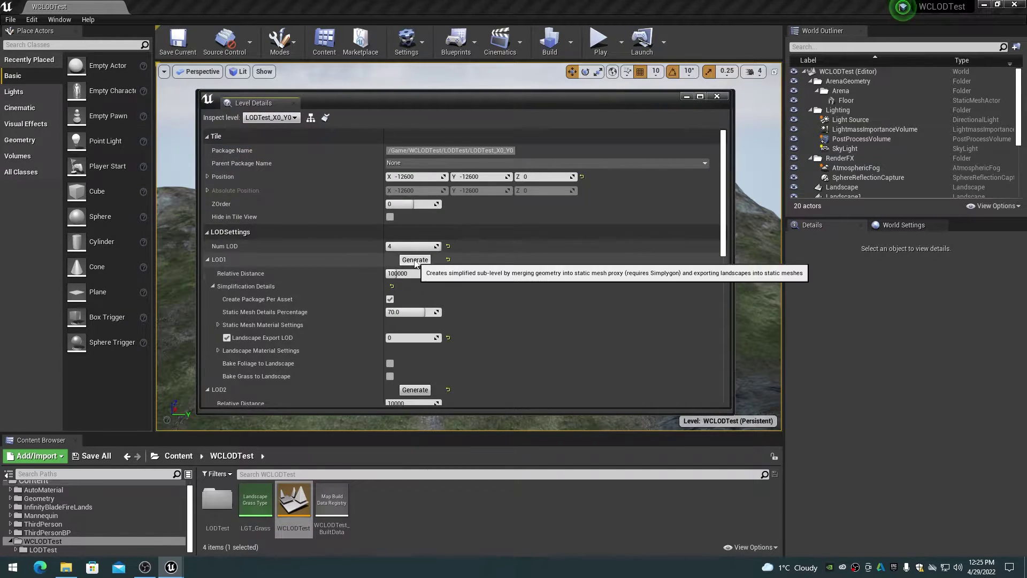
left_click(410, 339)
type("1")
left_click(416, 260)
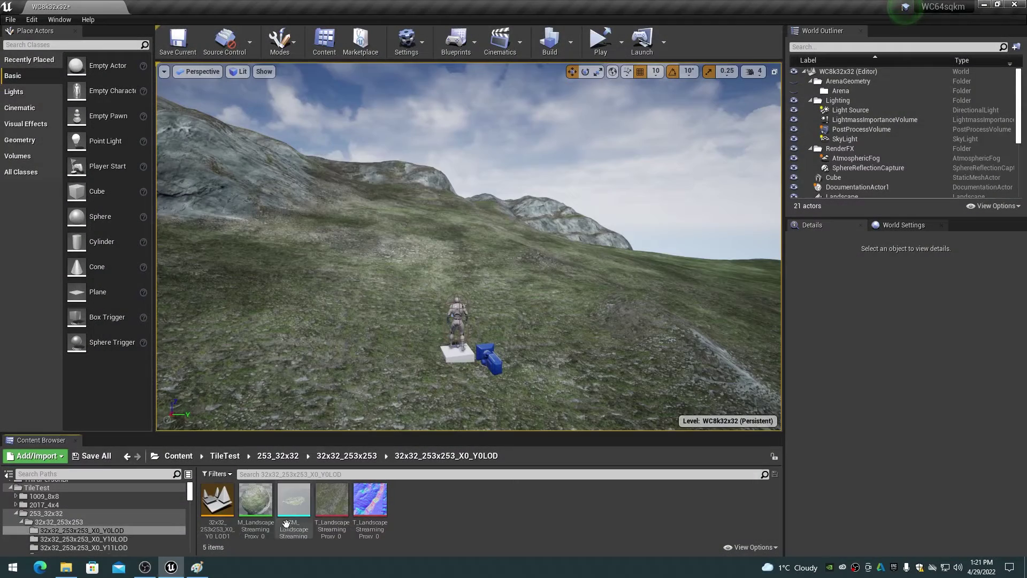
Step: Inspect the LOD1 diffuse and normal proxy textures and the M_LandscapeStreamingProxy_0_LOD1 material
mouse_move(262, 501)
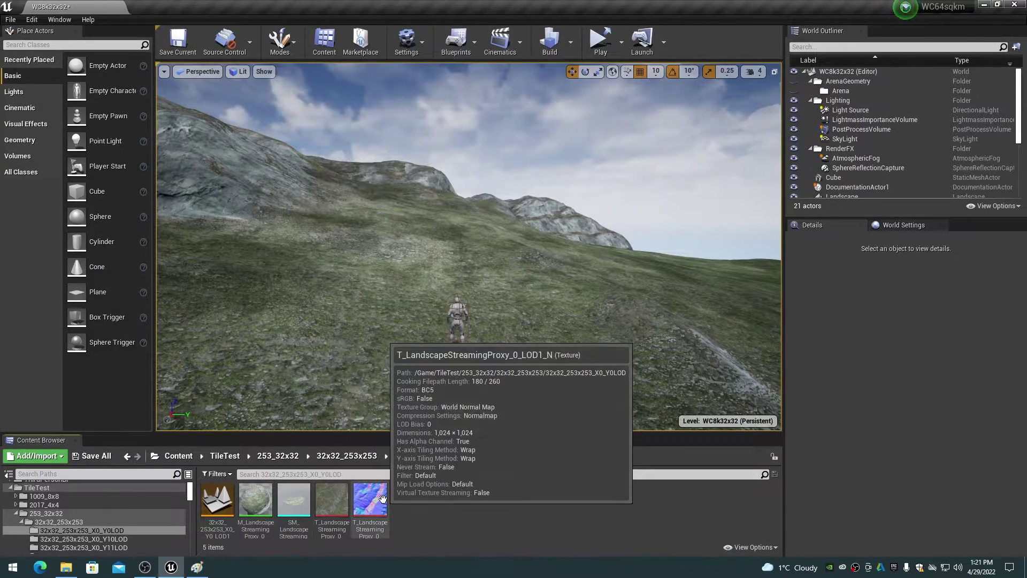
double_click(332, 500)
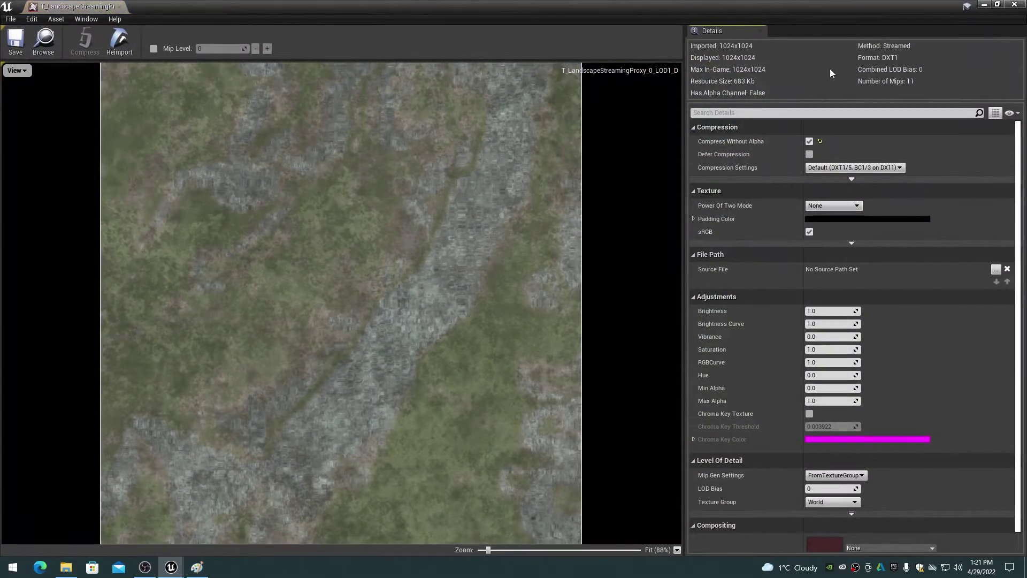
left_click(1014, 5)
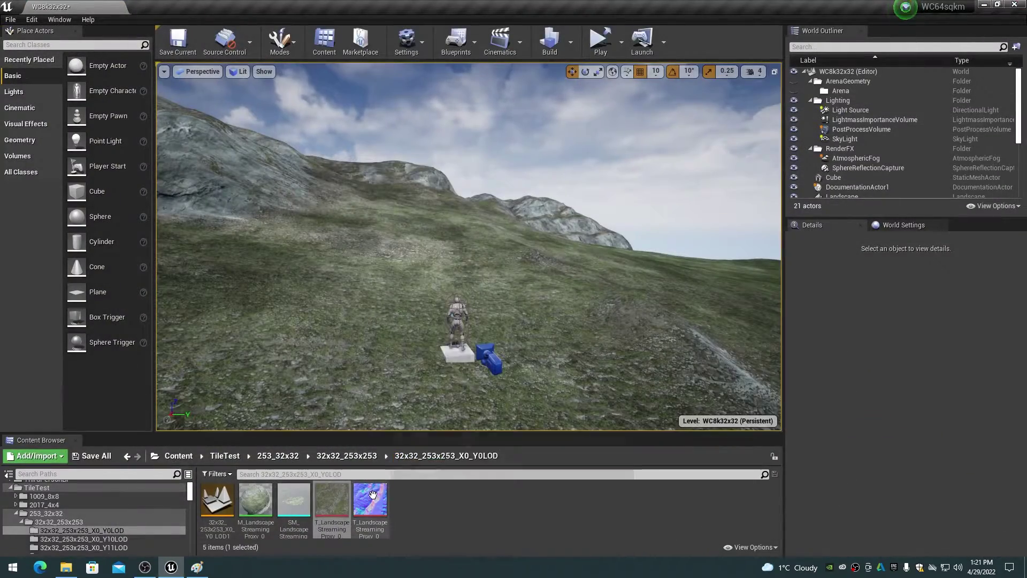
double_click(369, 503)
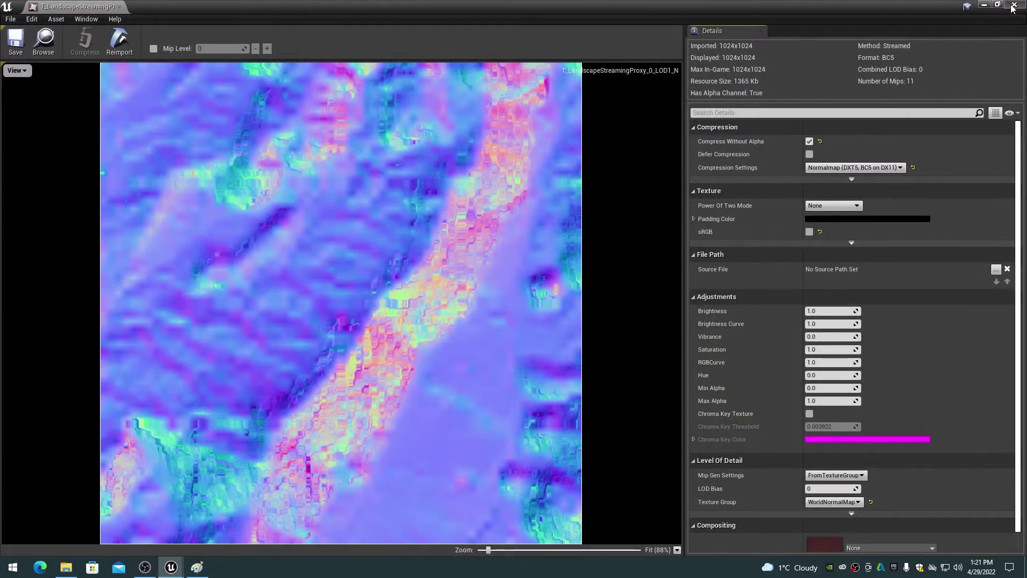
left_click(1014, 5)
double_click(255, 500)
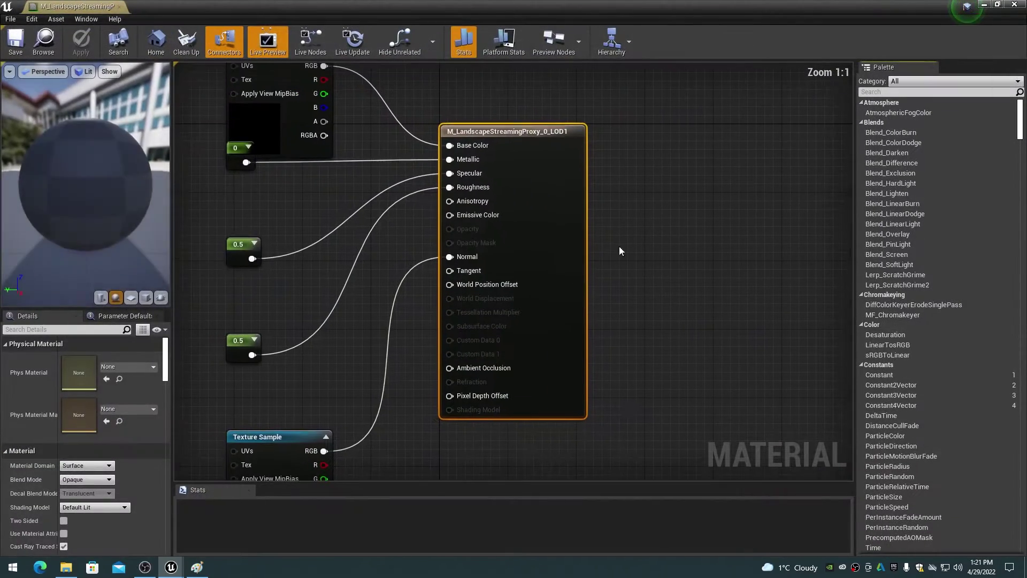
scroll(645, 251, "down", 3)
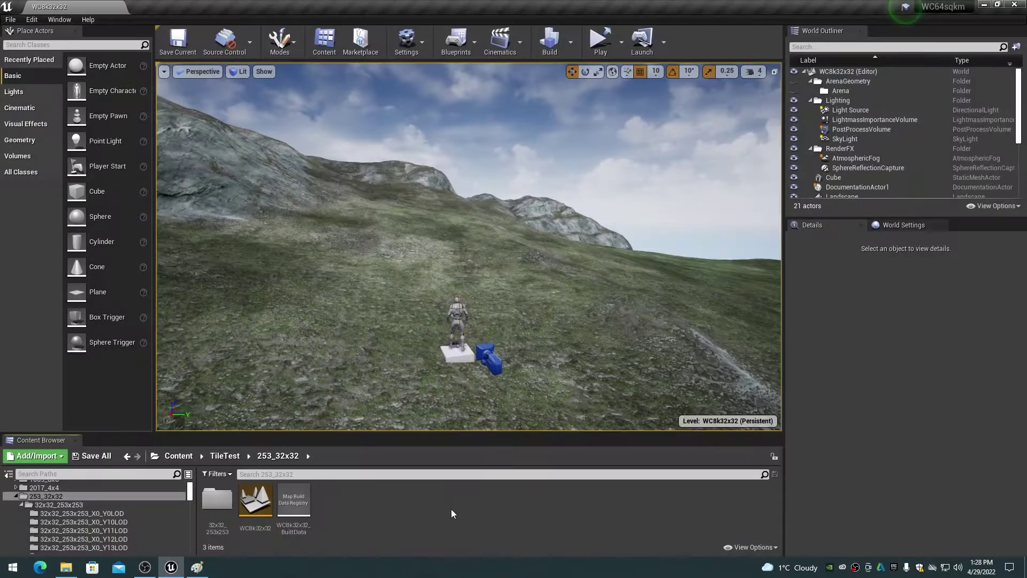
Step: Browse the 32x32_253x253 folder tree down to the X9_Y9LOD folder's proxy assets
left_click(48, 498)
left_click(57, 505)
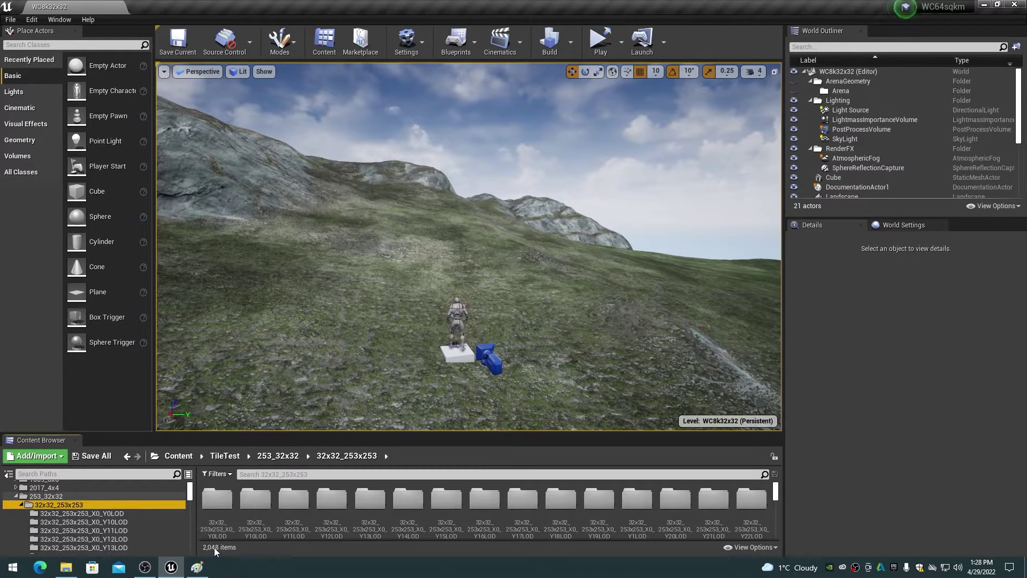
left_click(110, 514)
left_click(114, 522)
left_click(112, 530)
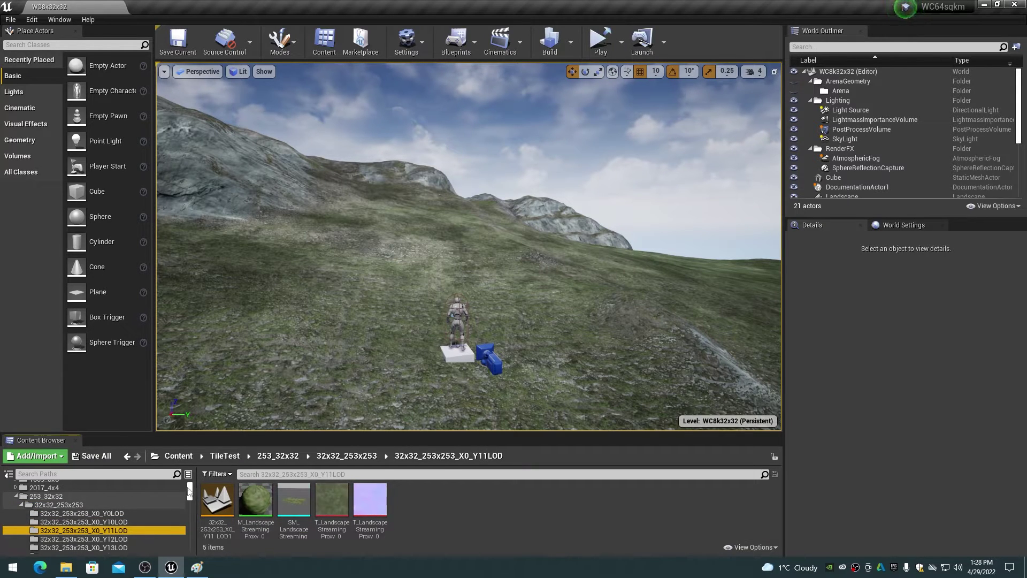
left_click_drag(189, 491, 190, 545)
left_click(114, 515)
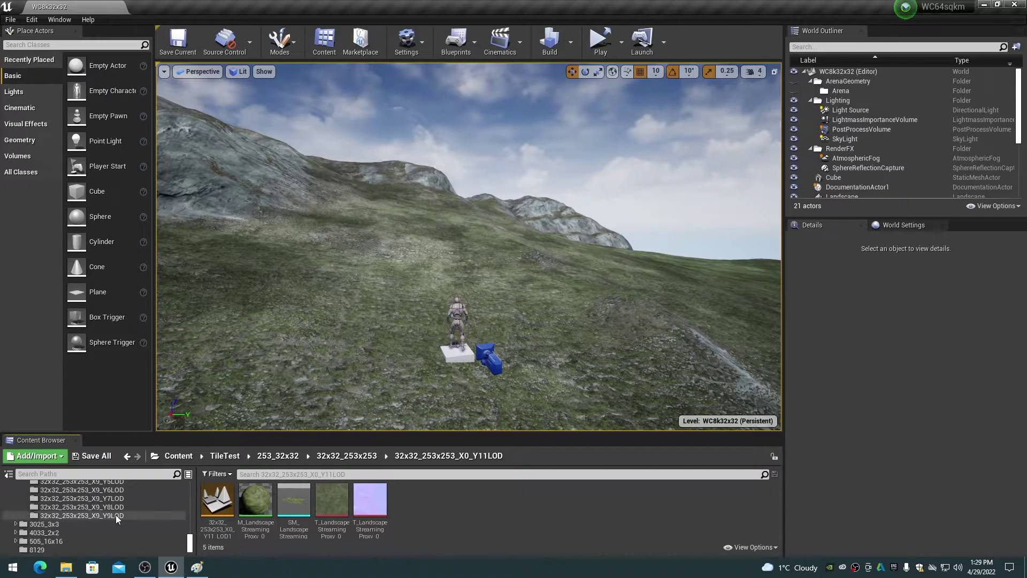
Step: Select all 2,048 folders in 32x32_253x253 and read their total: about 4.41 GB, 6,144 files
left_click(65, 567)
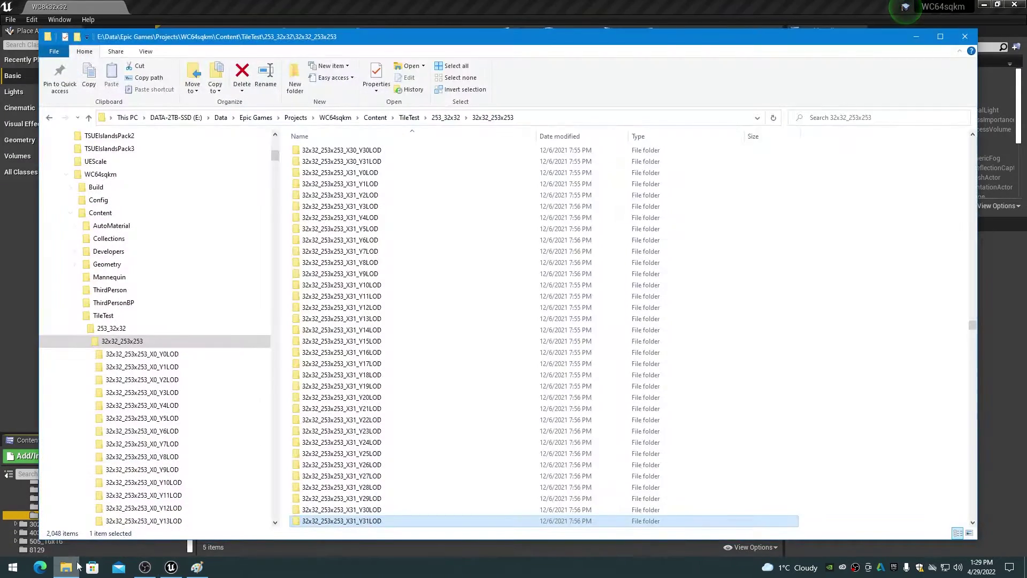
left_click(453, 66)
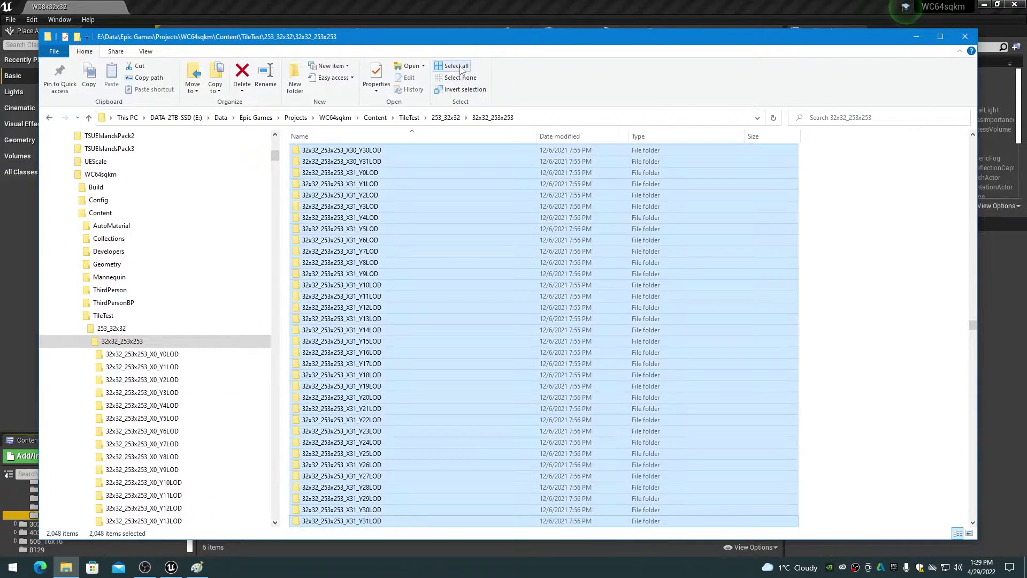
left_click(376, 75)
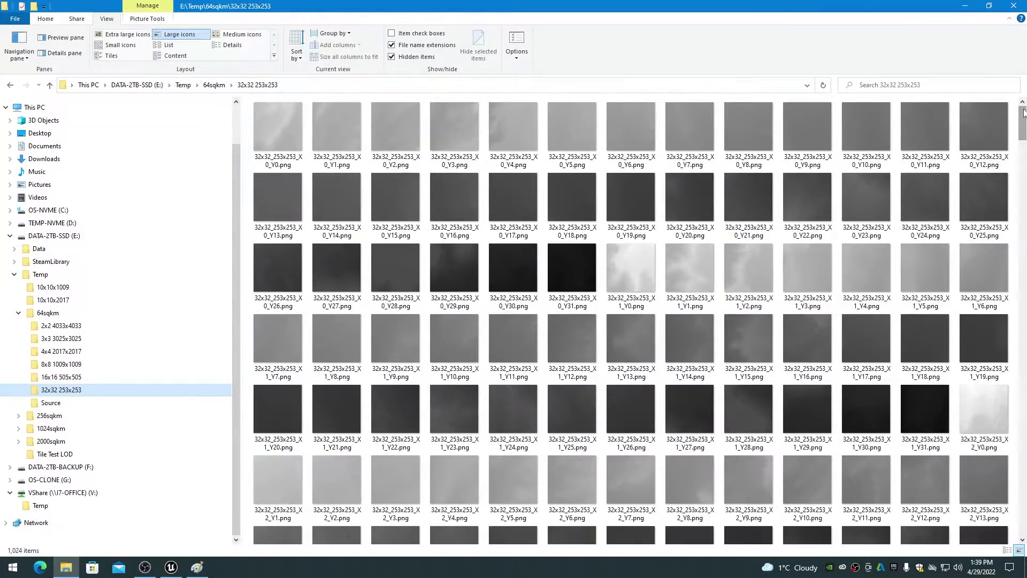
left_click_drag(1025, 112, 1024, 509)
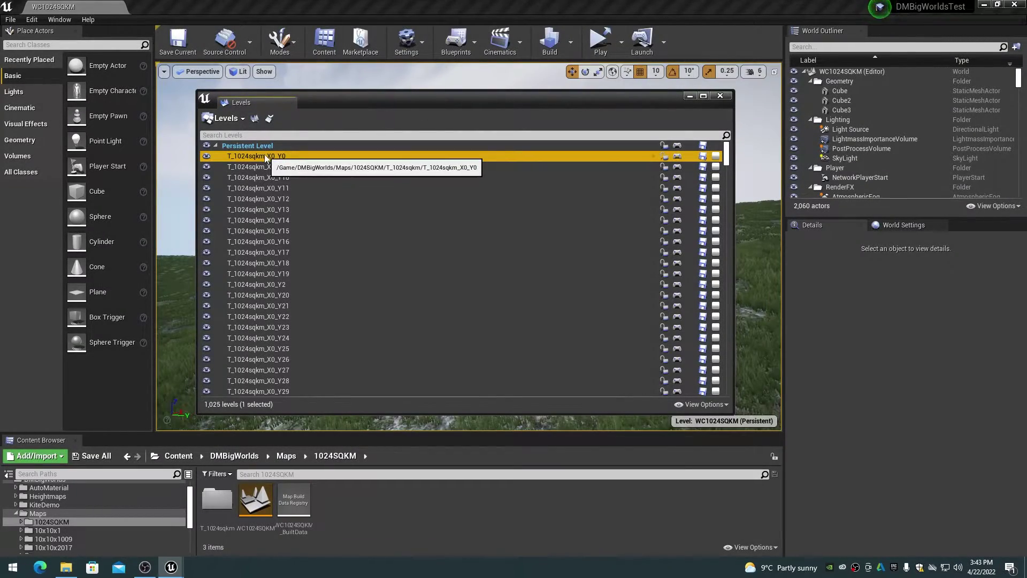
Step: Select all 32 X0 levels through X0_Y9 and give them Num LOD 1 in Level Details
scroll(313, 298, "down", 10)
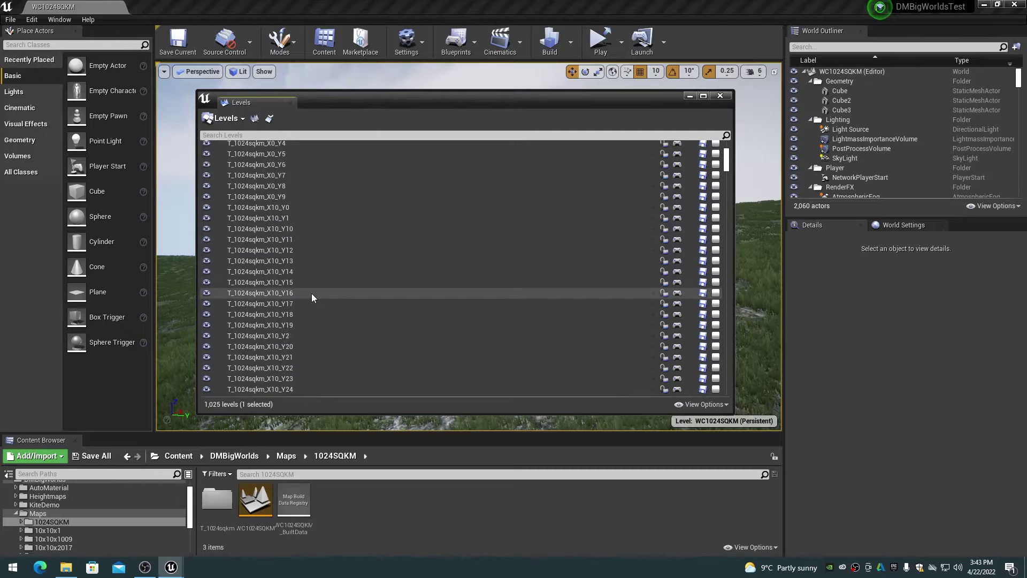
scroll(313, 298, "up", 1)
left_click(274, 198, "shift")
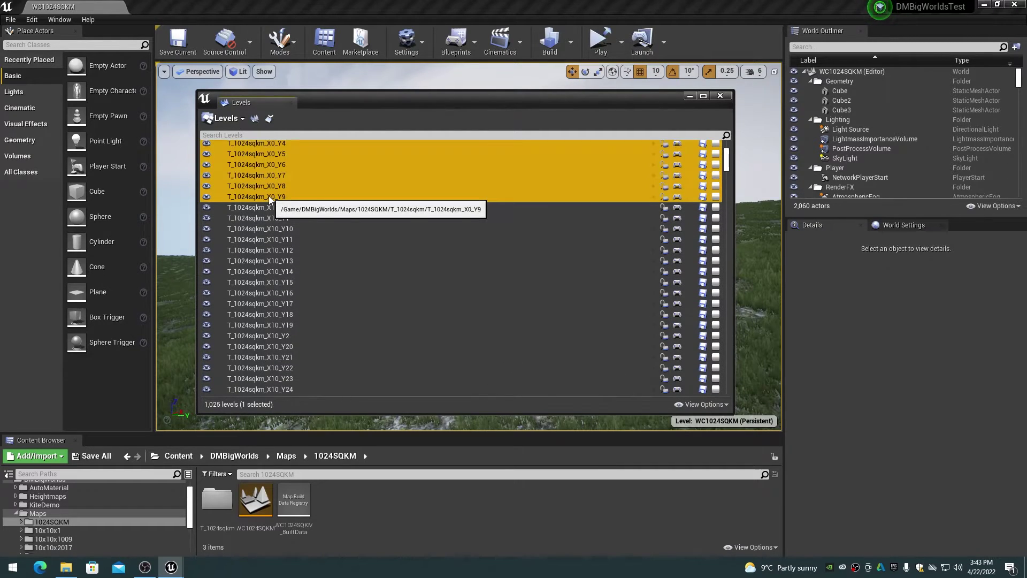
left_click(255, 118)
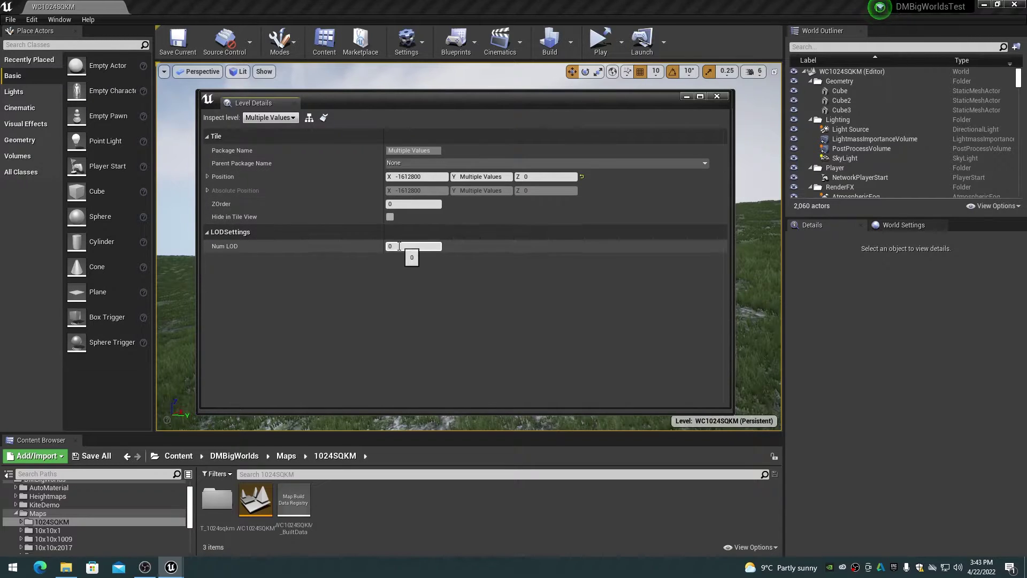
left_click(398, 246)
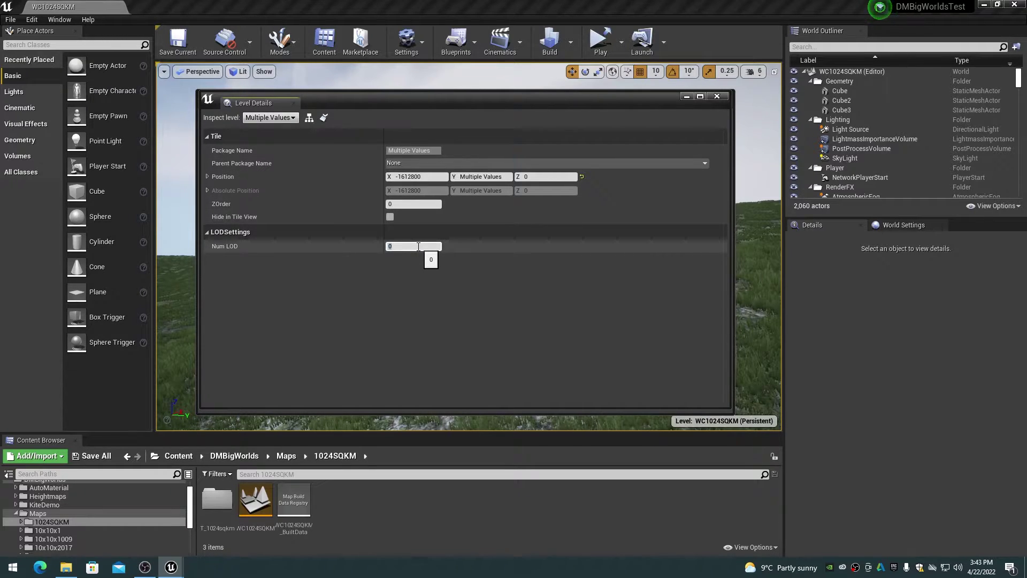
type("1")
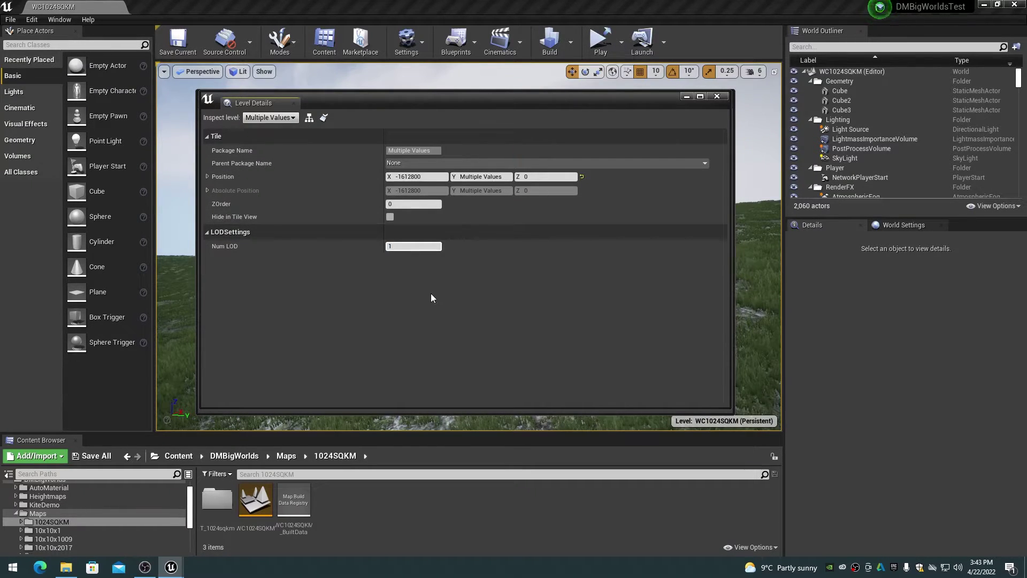
key("Return")
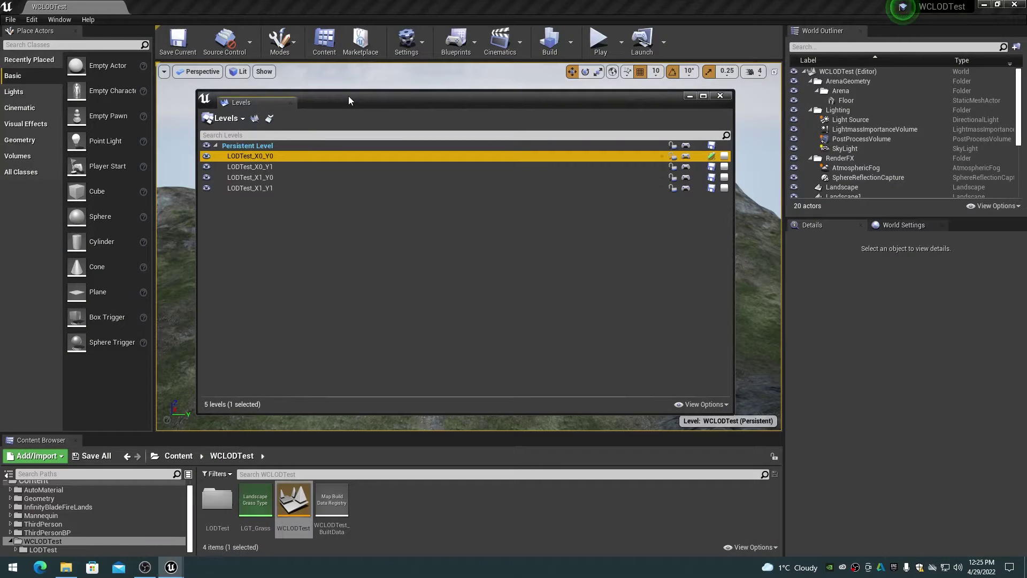
Step: Set LODTest_X0_Y0's Landscape Export LOD to 1 and generate its LOD1 proxy
left_click(269, 118)
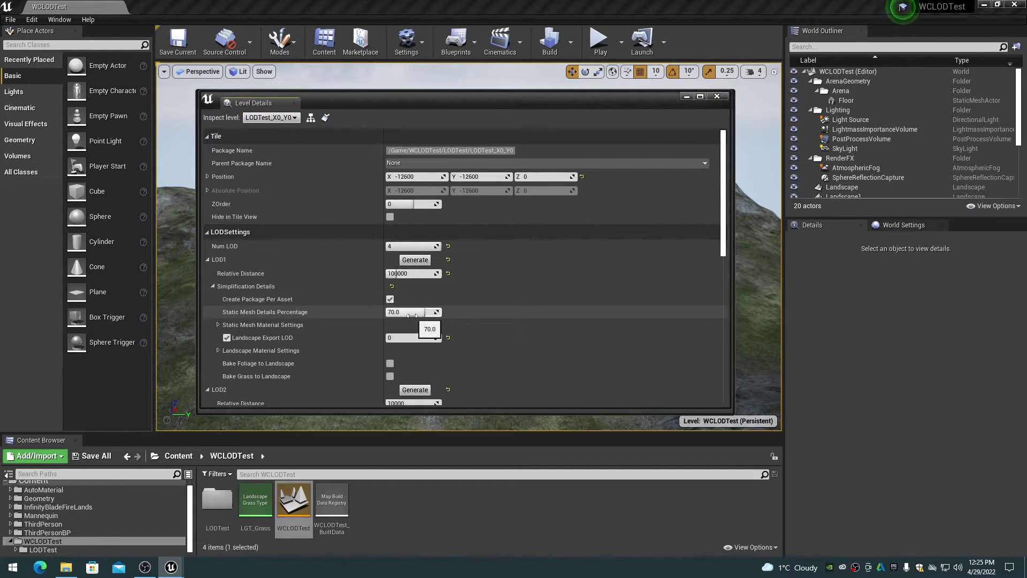
left_click(411, 338)
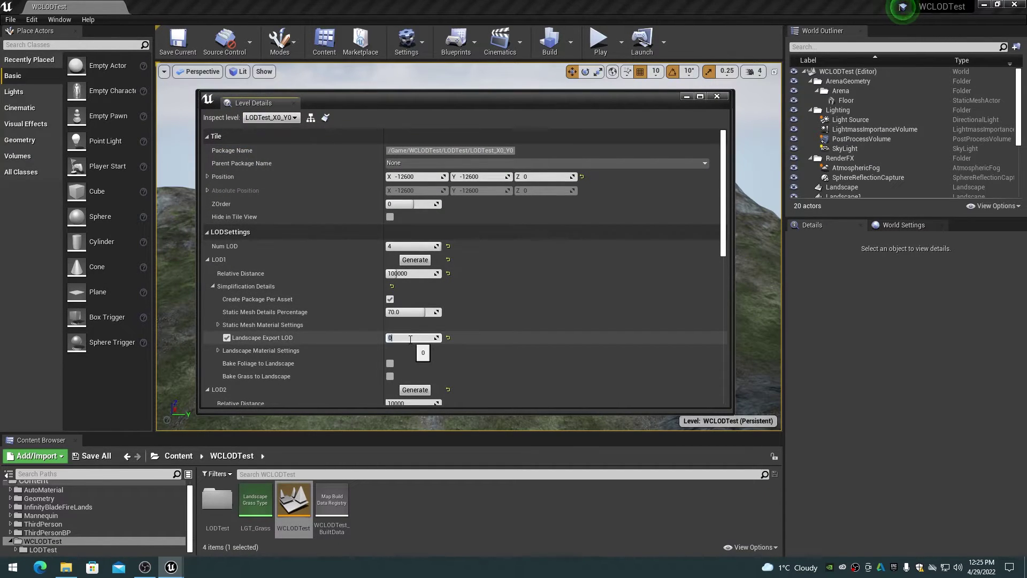
type("1")
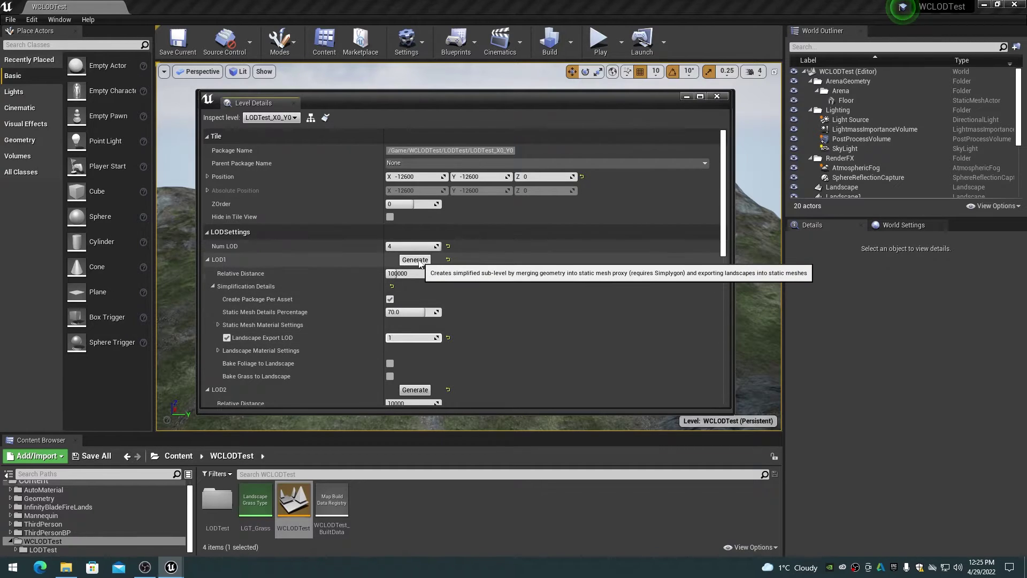
left_click(418, 261)
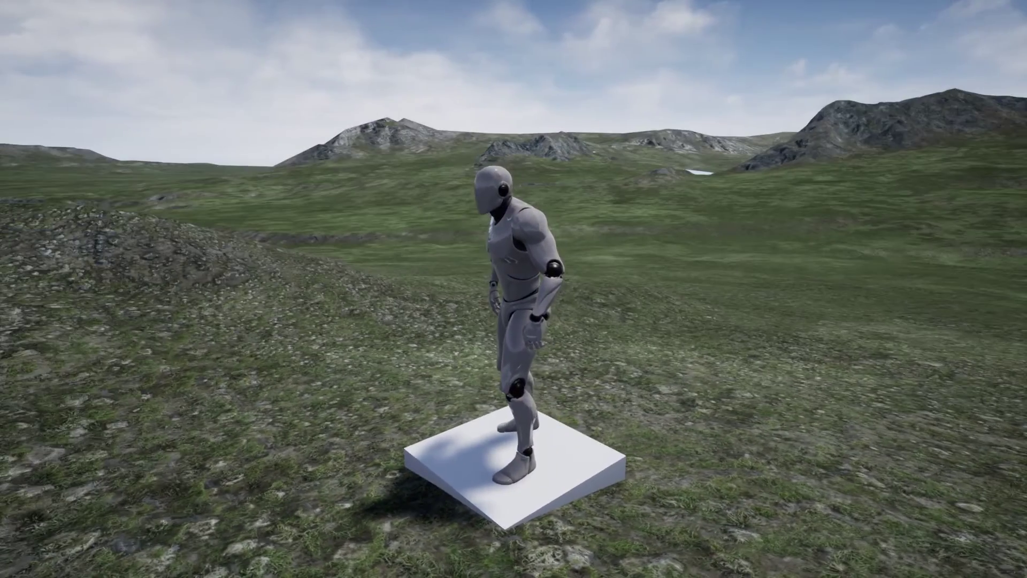
Step: Run the mannequin forward, back, right, then toward the distant hills
key("w")
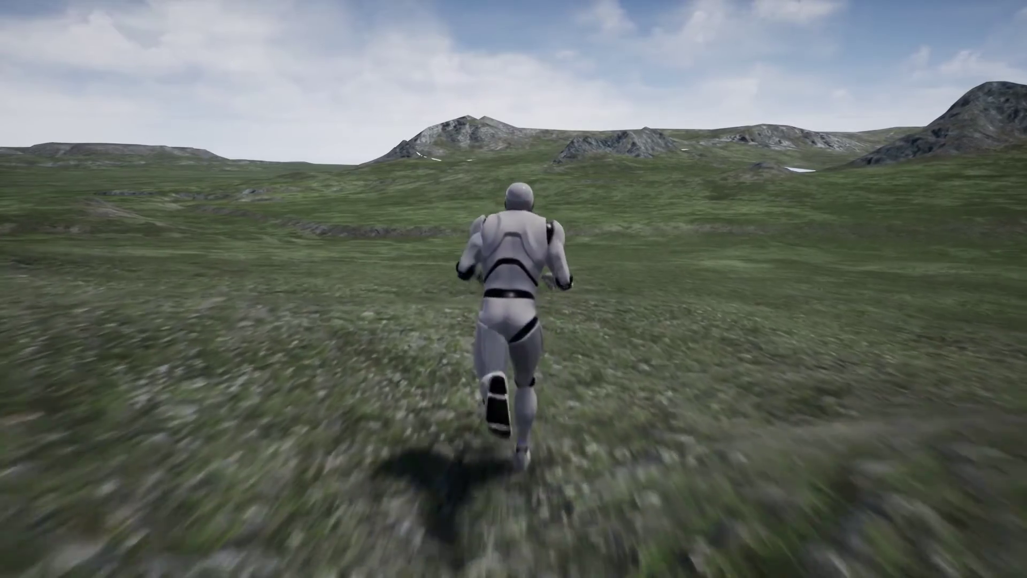
key("s")
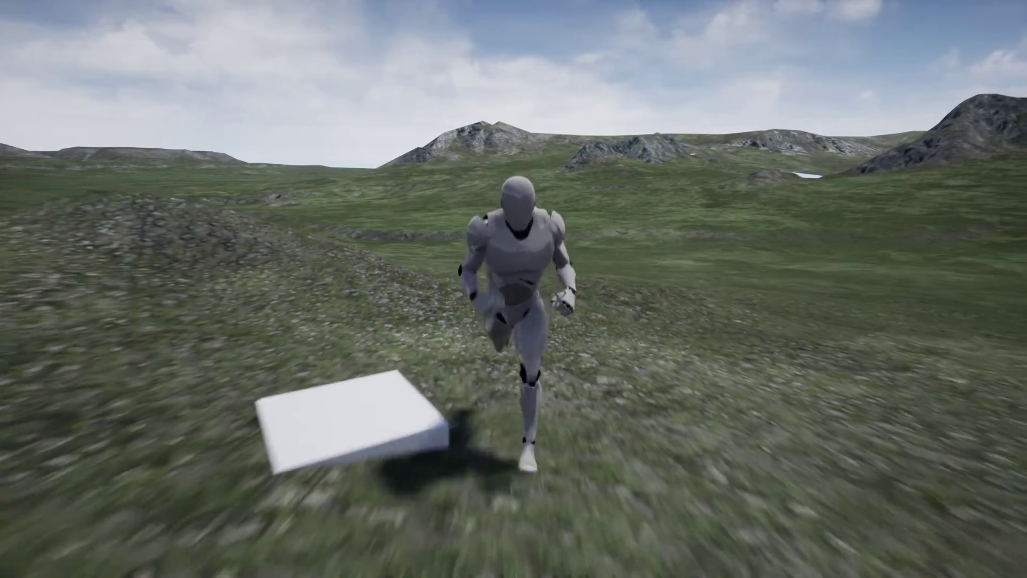
key("d")
key("w")
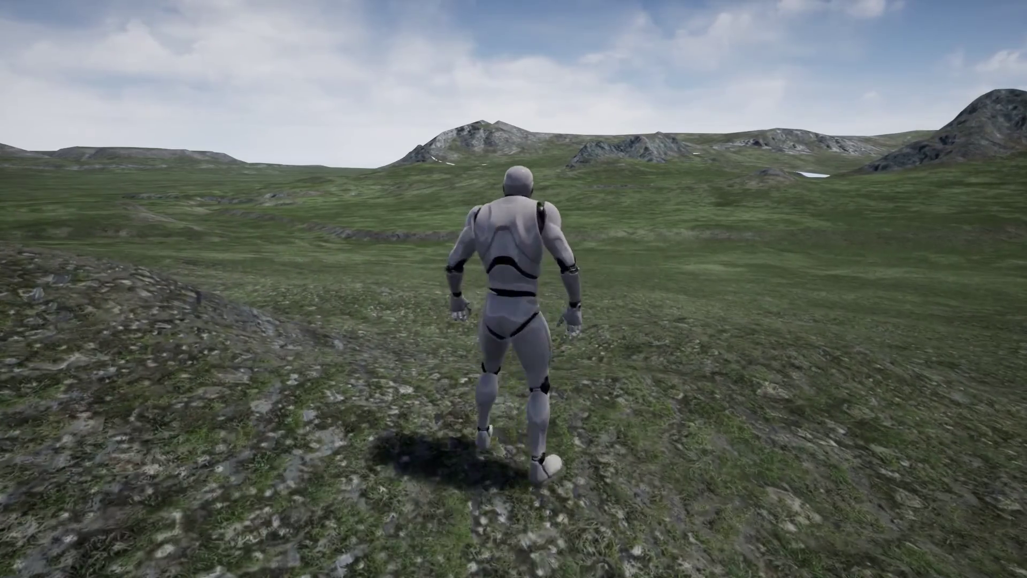